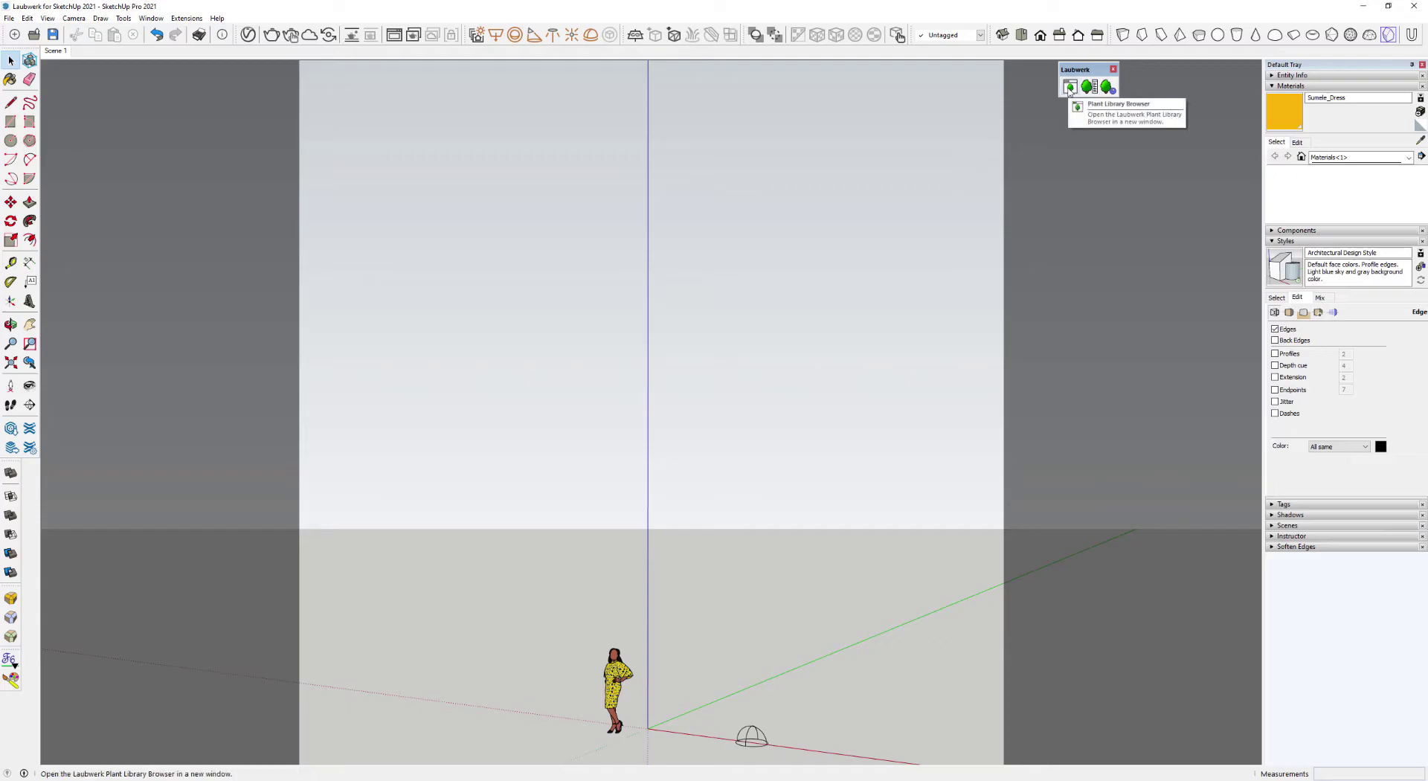
Step: Place a Laubwerk Hedge maple at the origin beside the figure, then close the Plant Library
click(1070, 87)
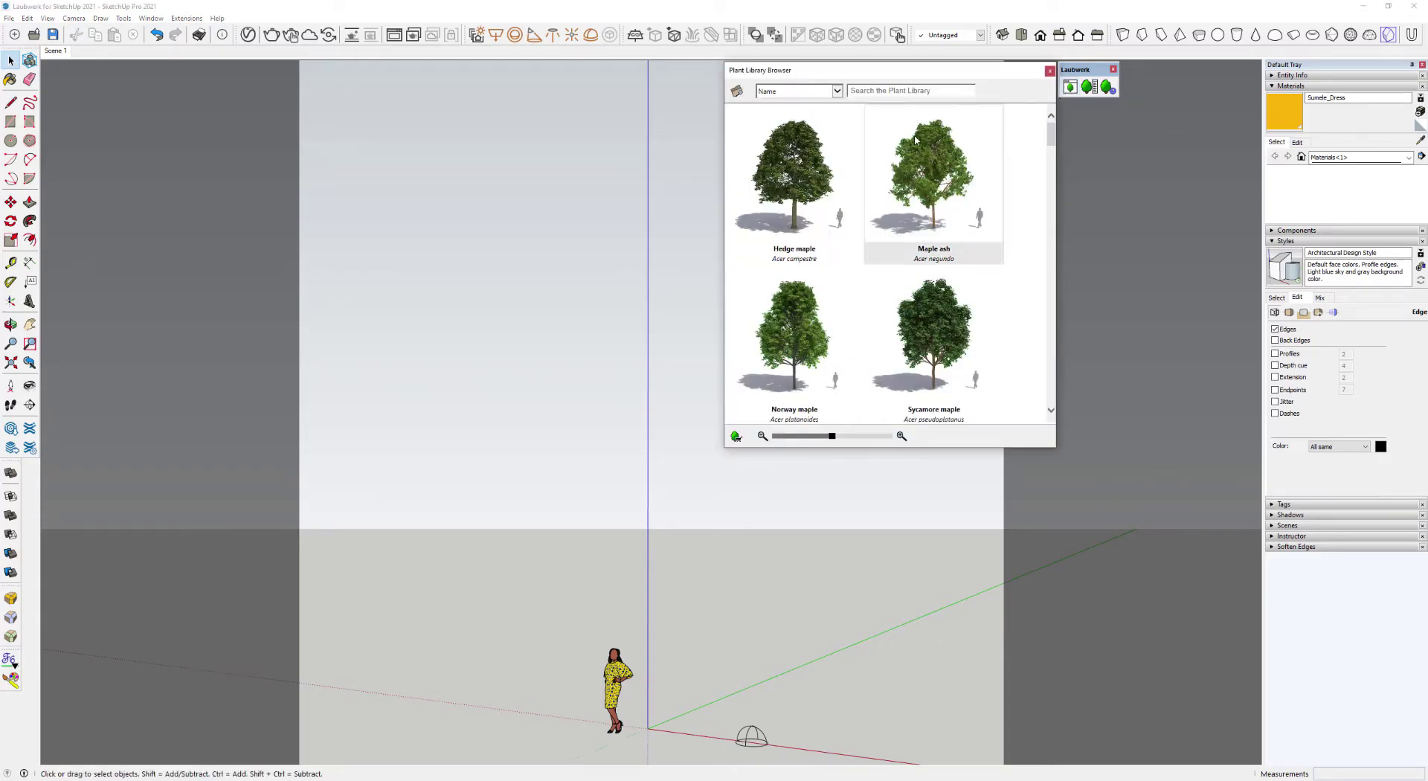
mouse_move(793, 179)
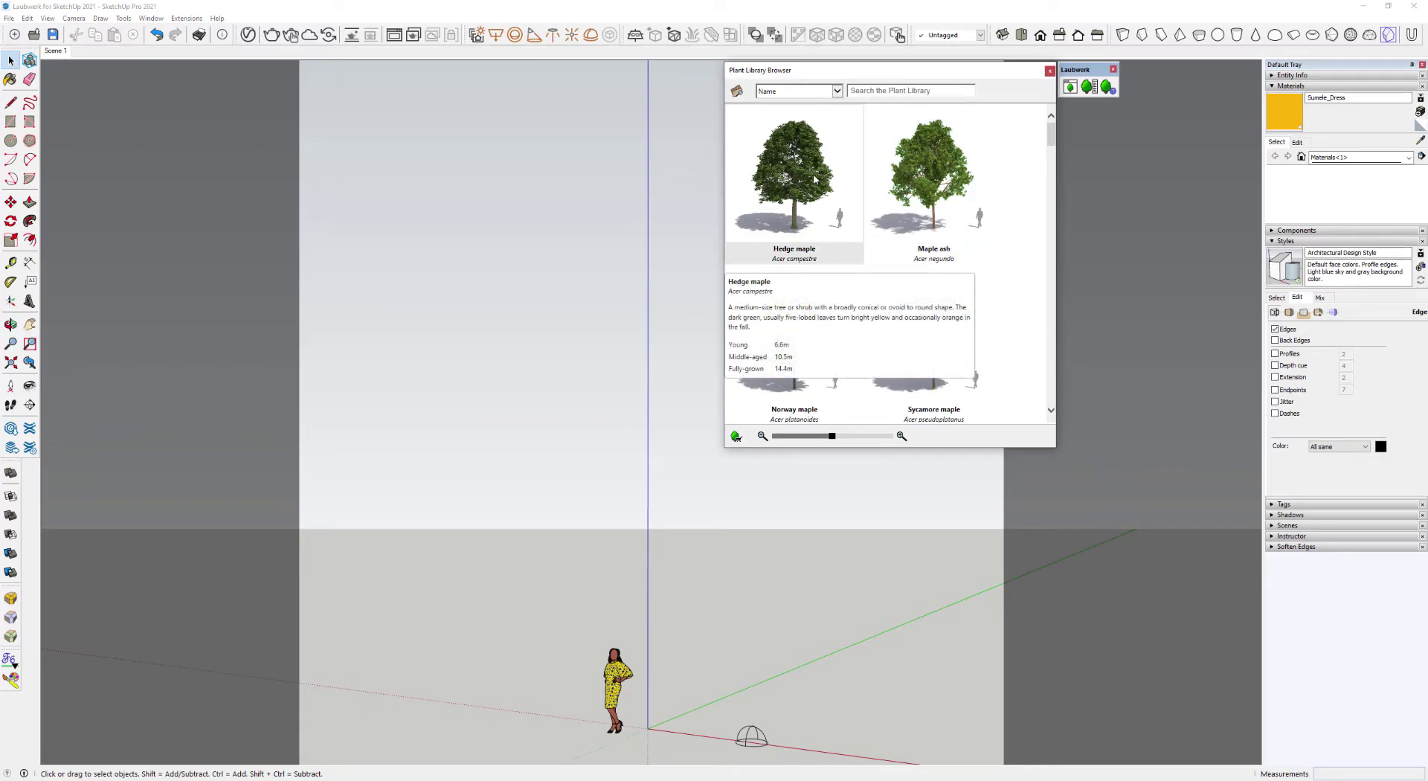
click(815, 178)
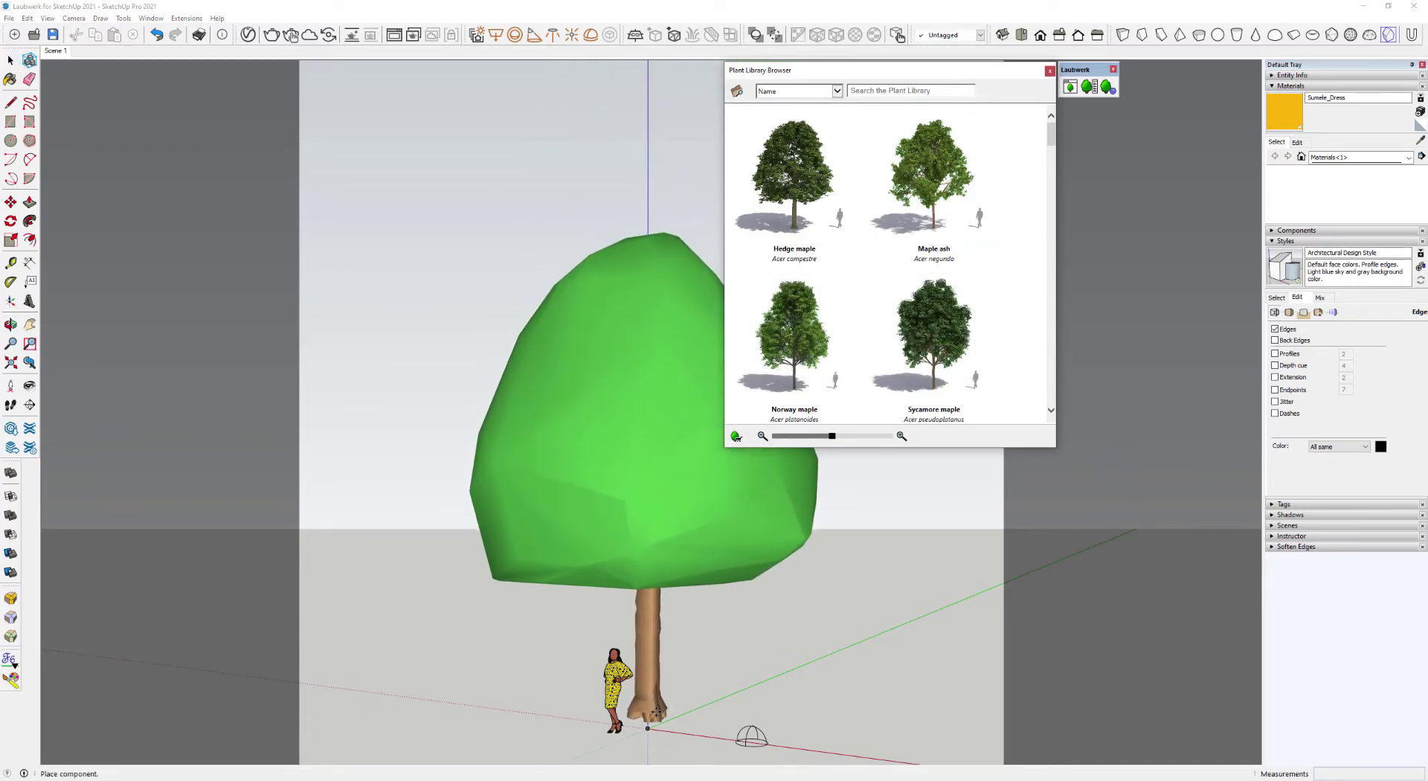
click(646, 730)
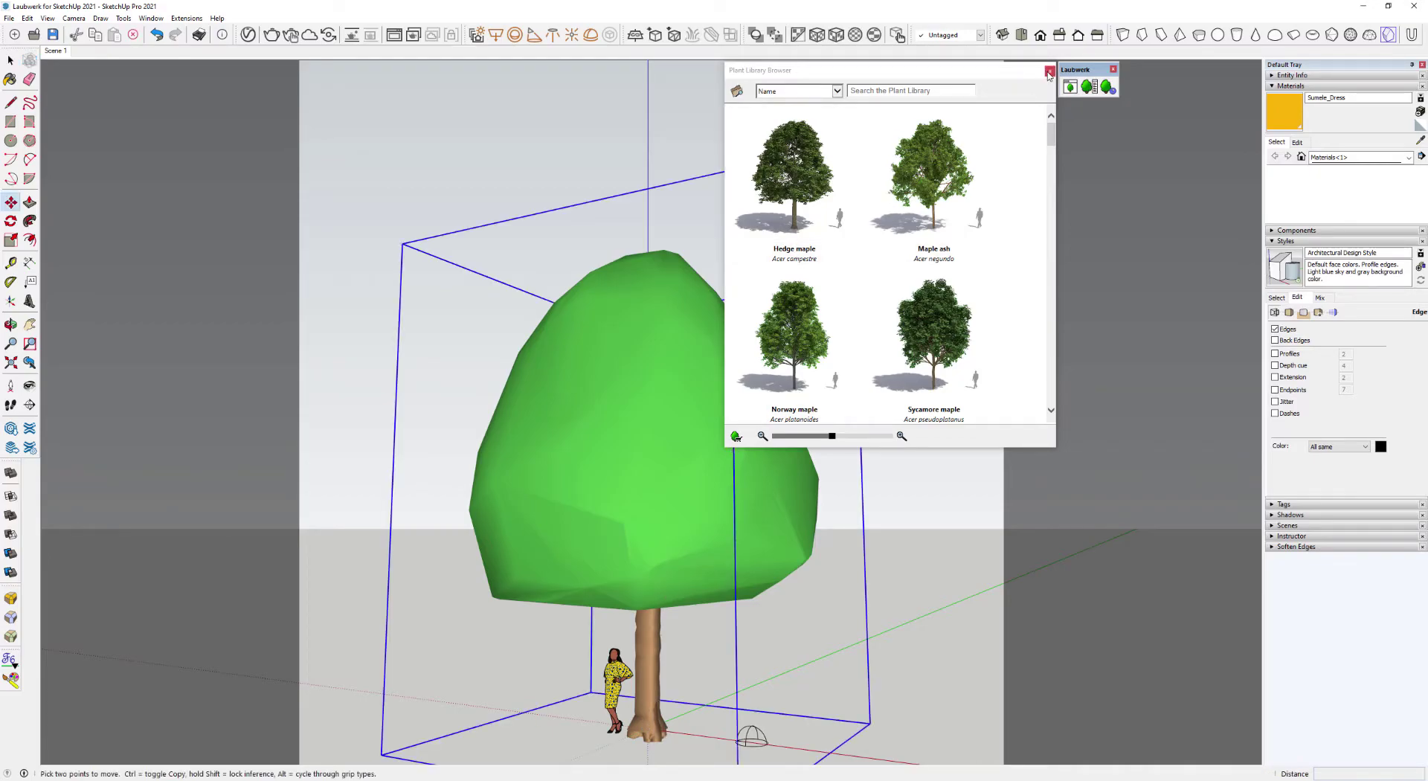
click(1049, 73)
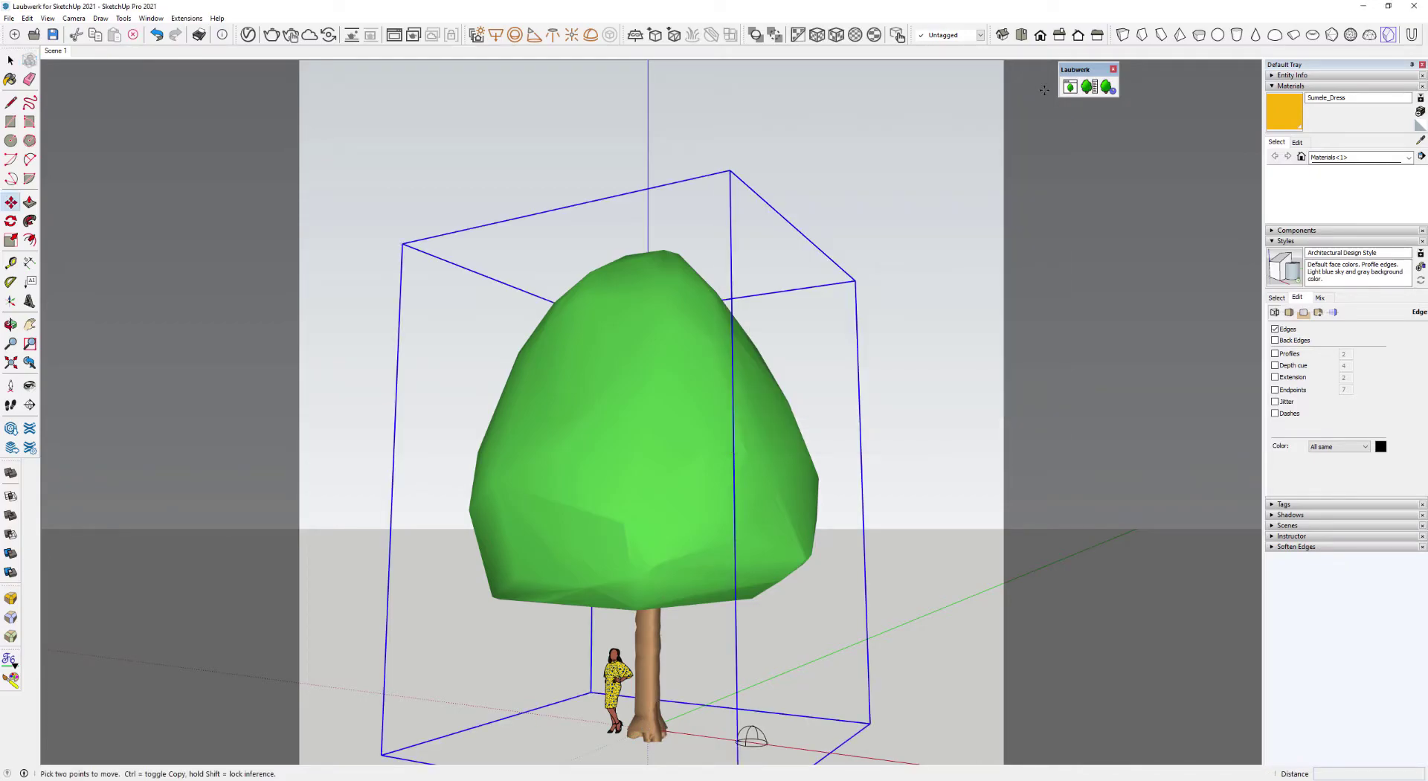
Step: Open the maple's Plant Attribute Editor and preview a V-Ray render of the fully leaved tree
click(1090, 88)
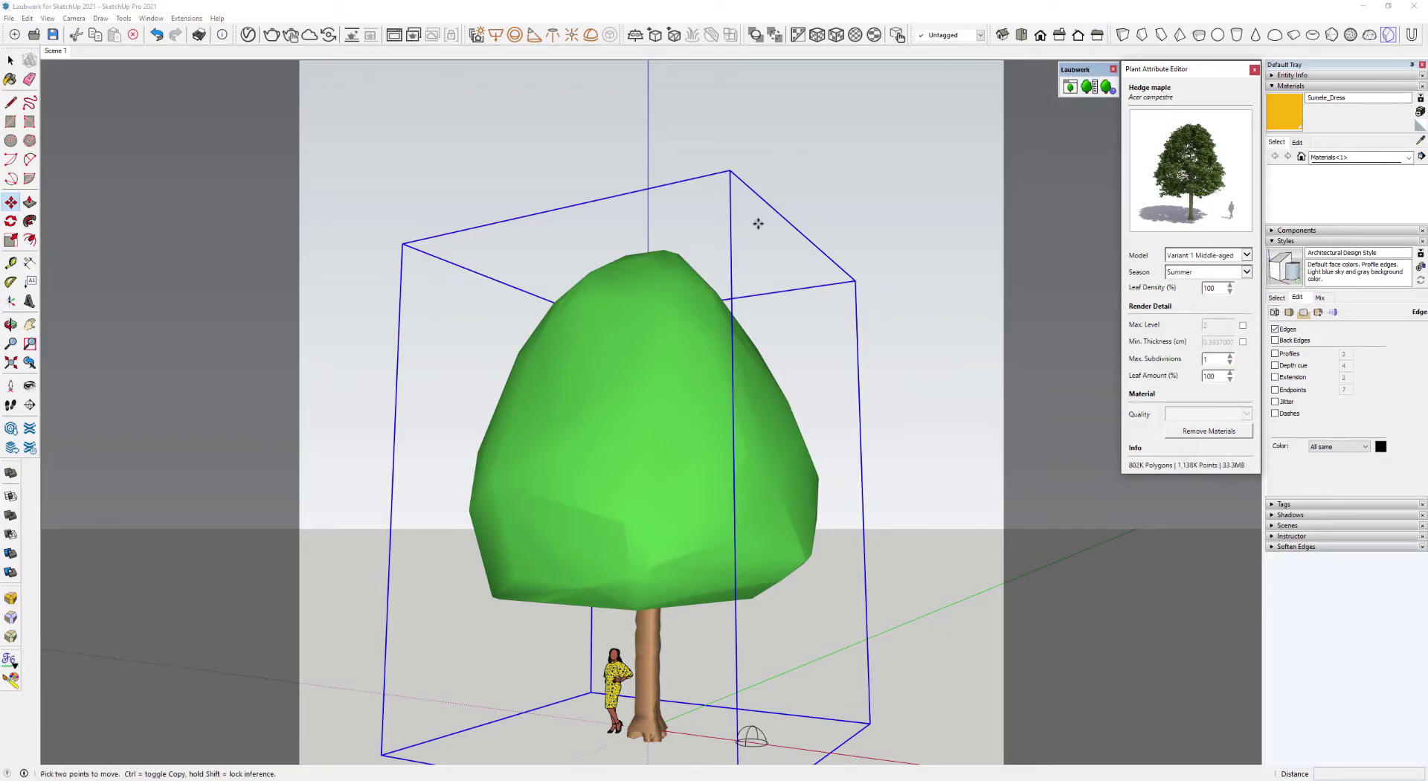
key(space)
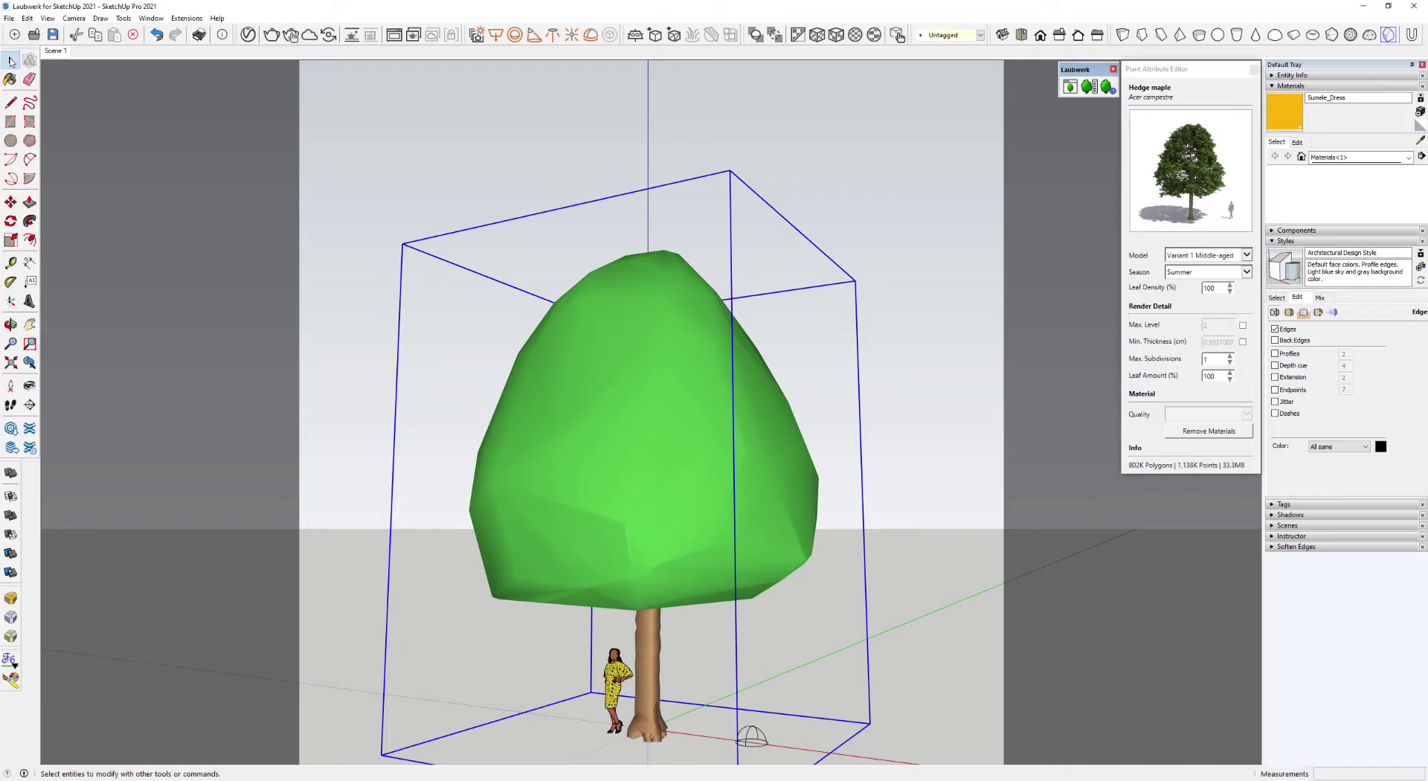
click(272, 35)
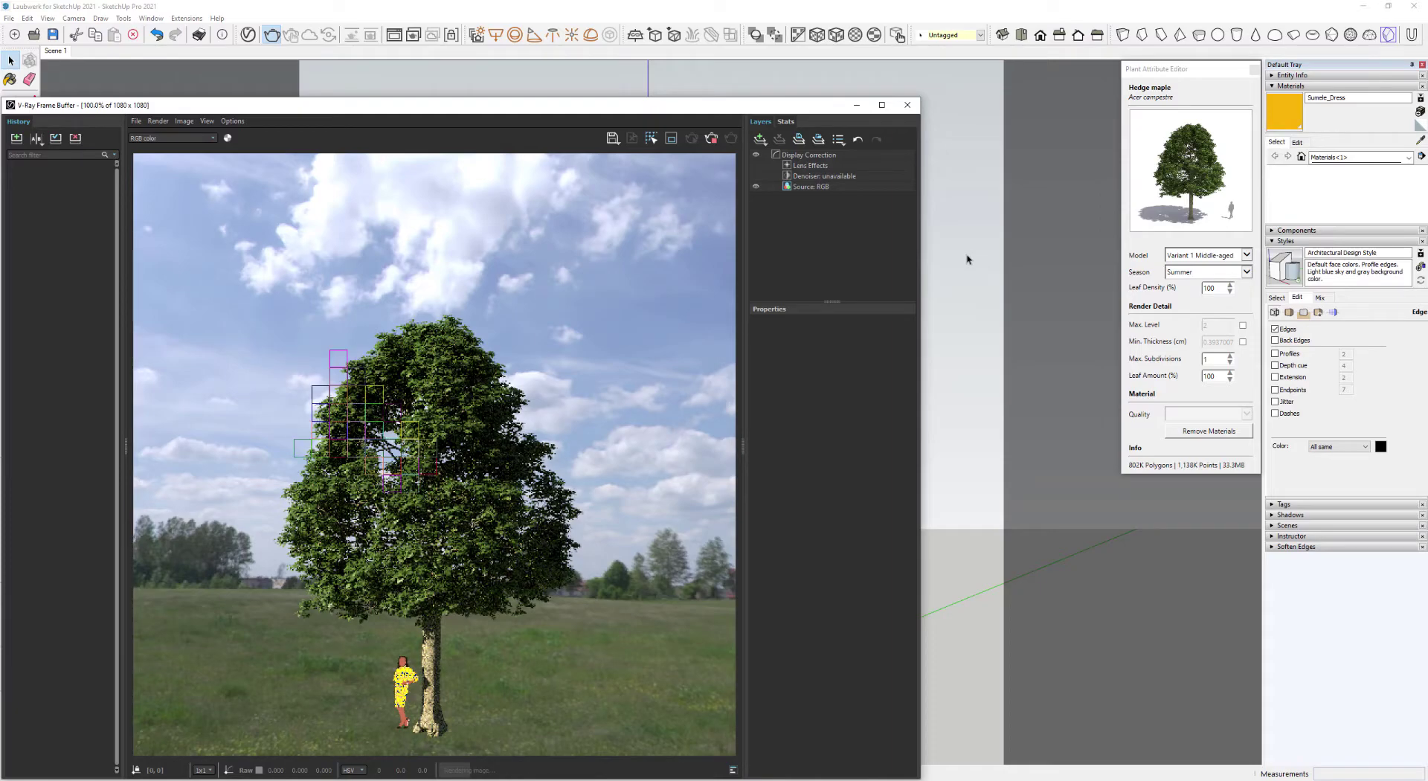
click(712, 140)
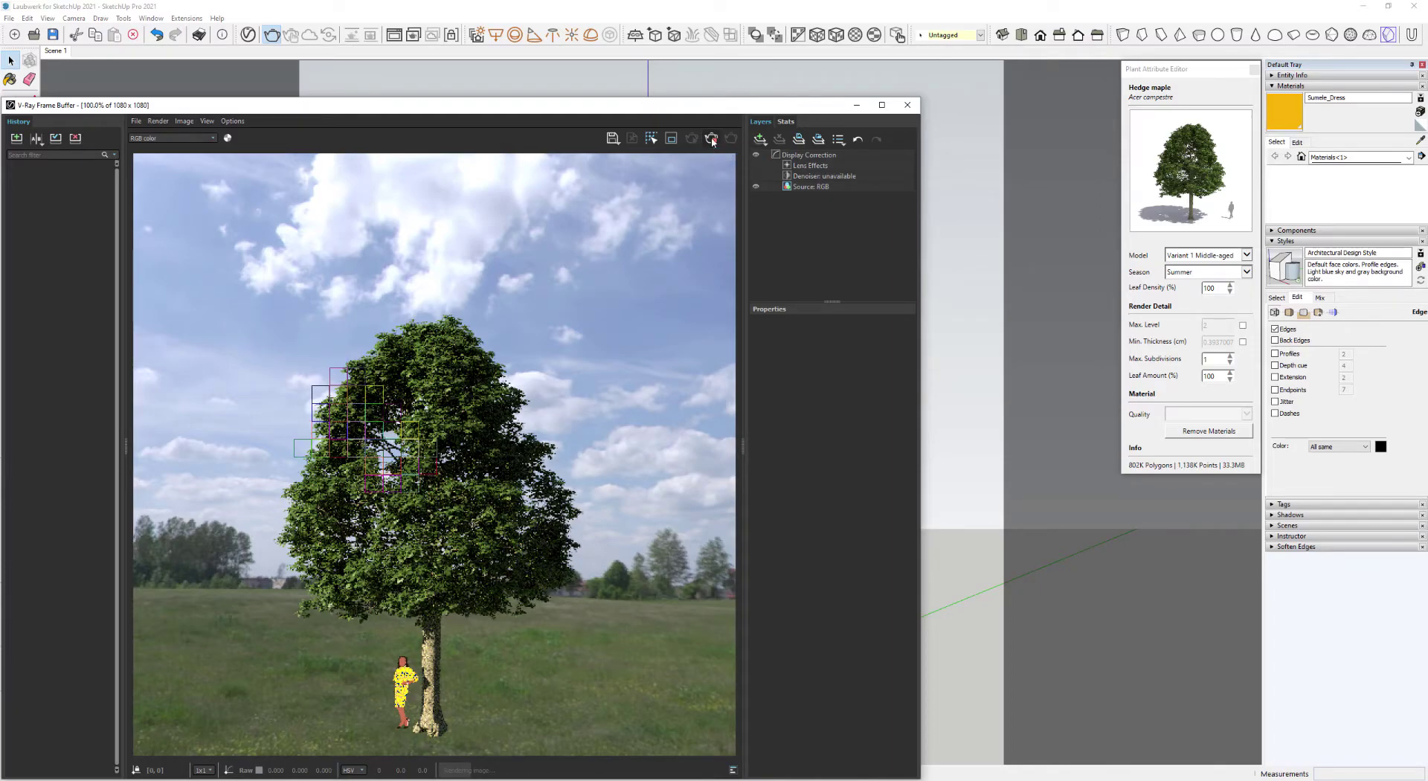
click(916, 109)
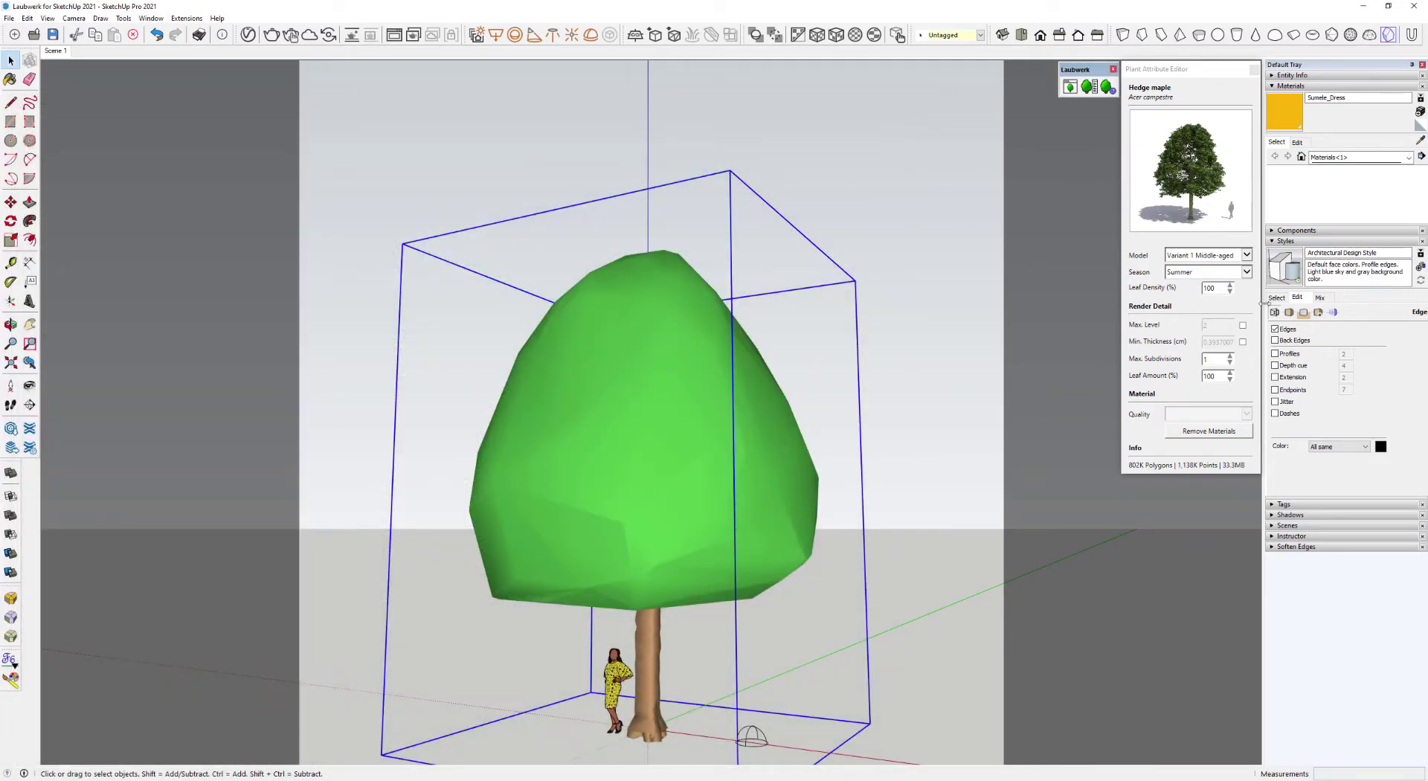
Step: Switch the maple model to Variant 1 Young and render it in V-Ray
click(1247, 255)
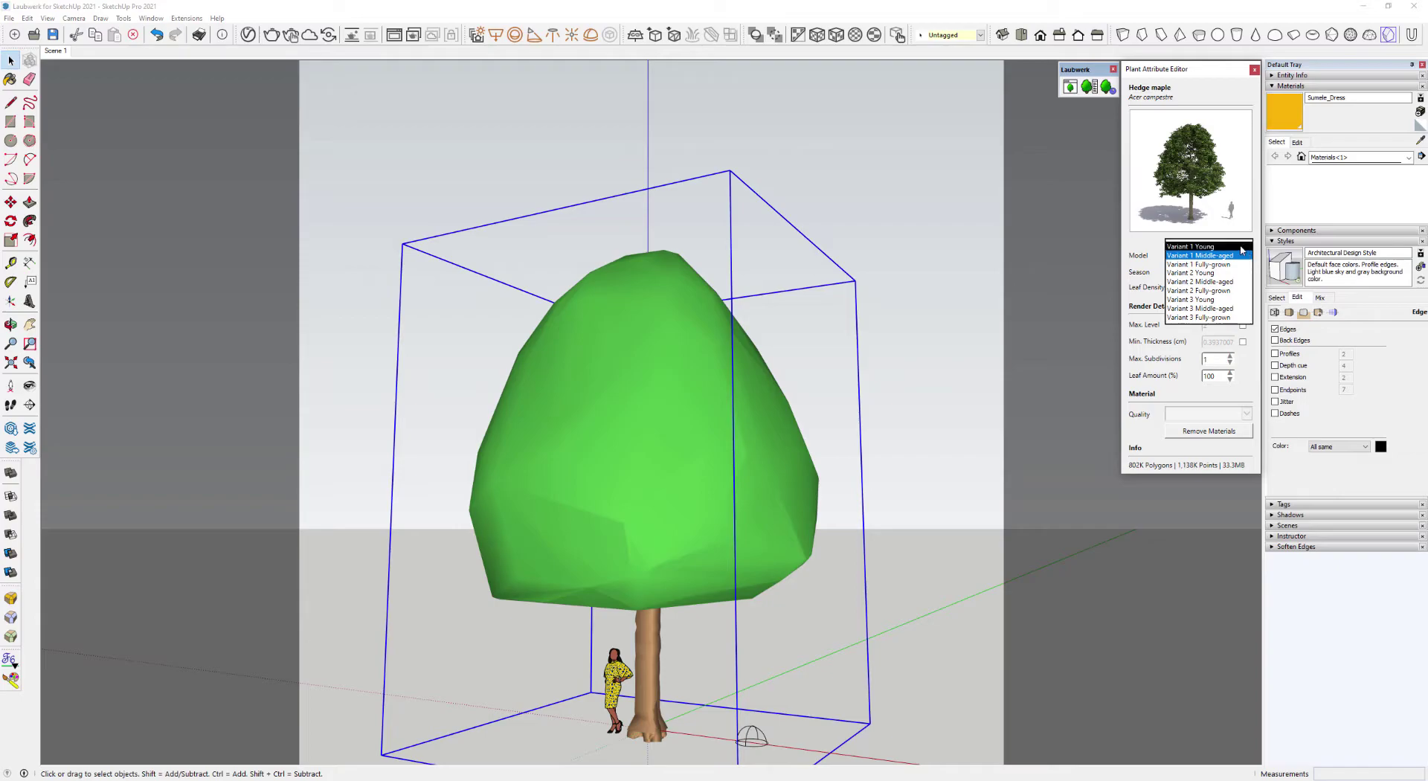
click(1242, 247)
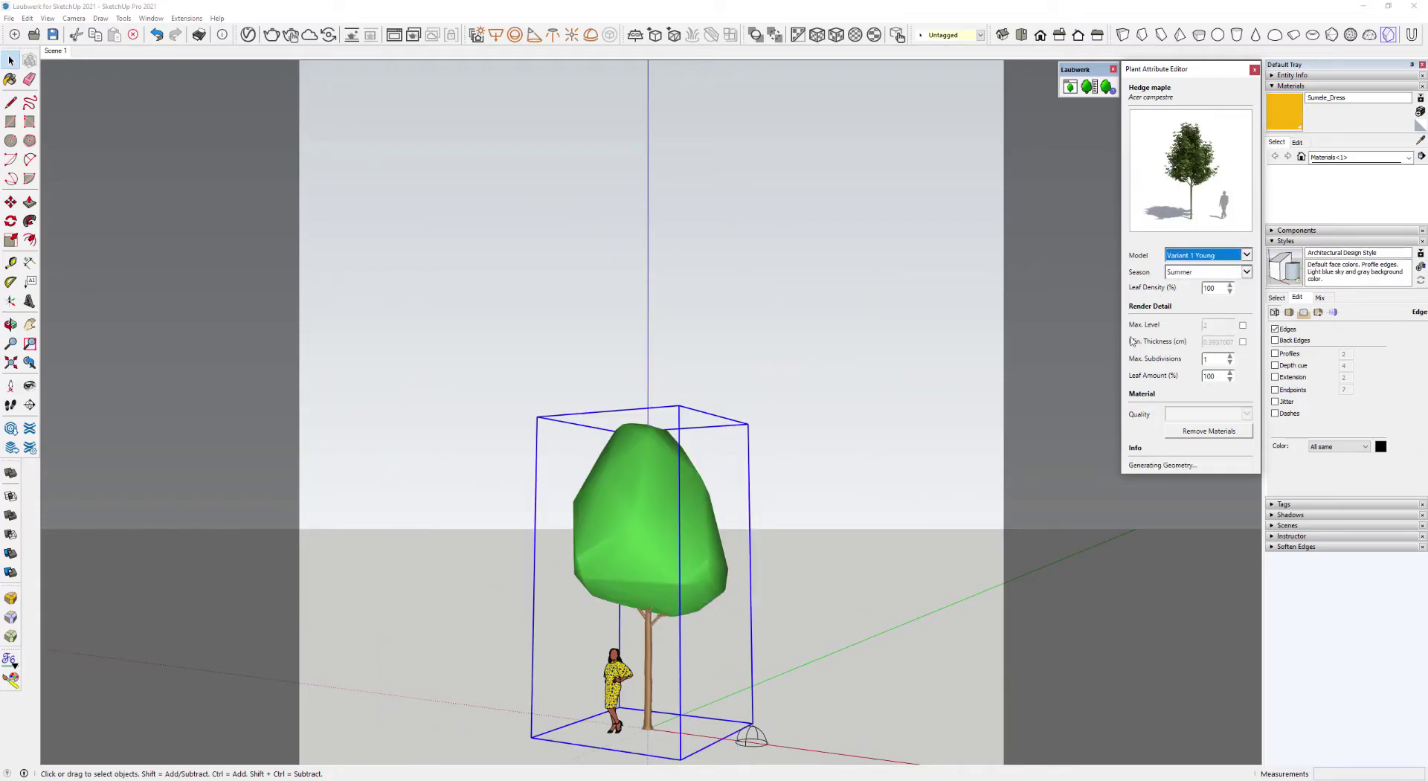
click(271, 35)
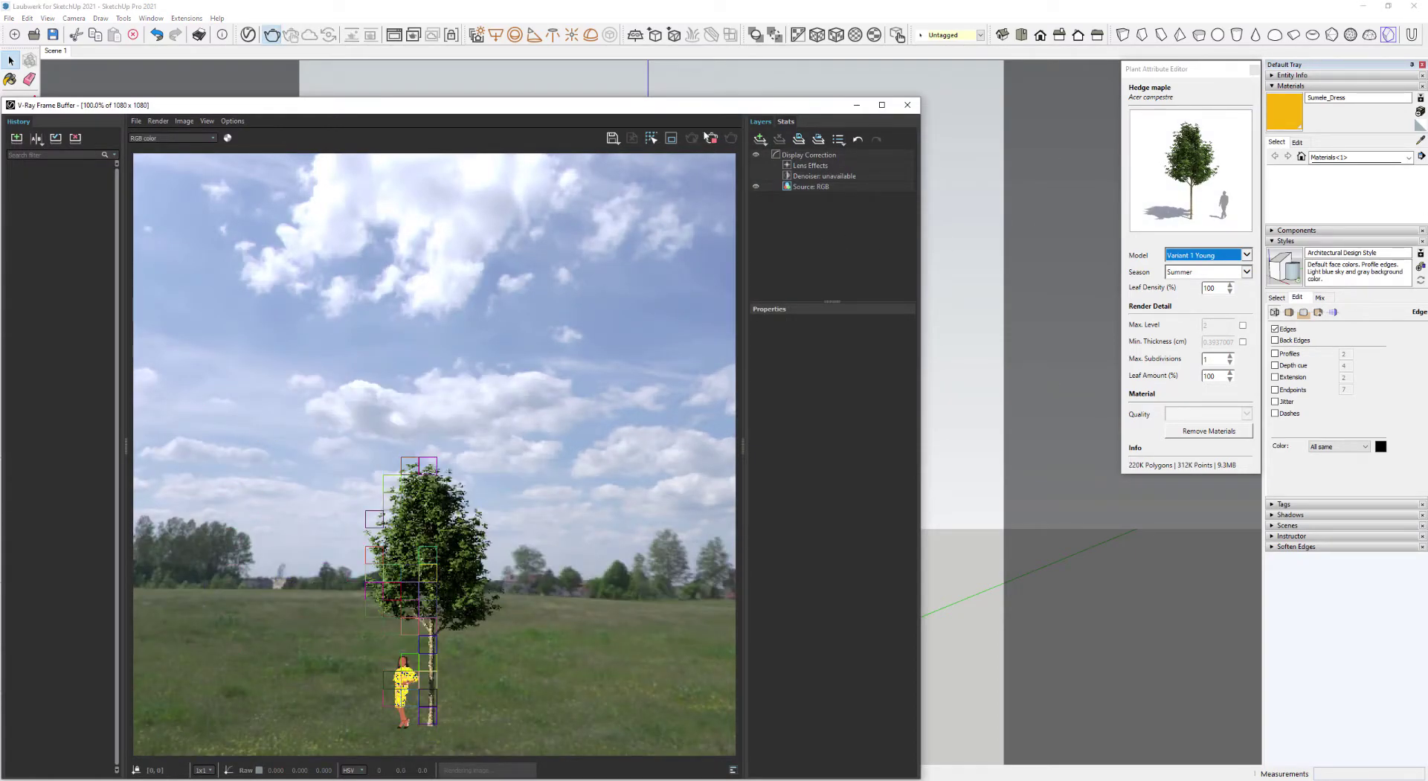
click(711, 139)
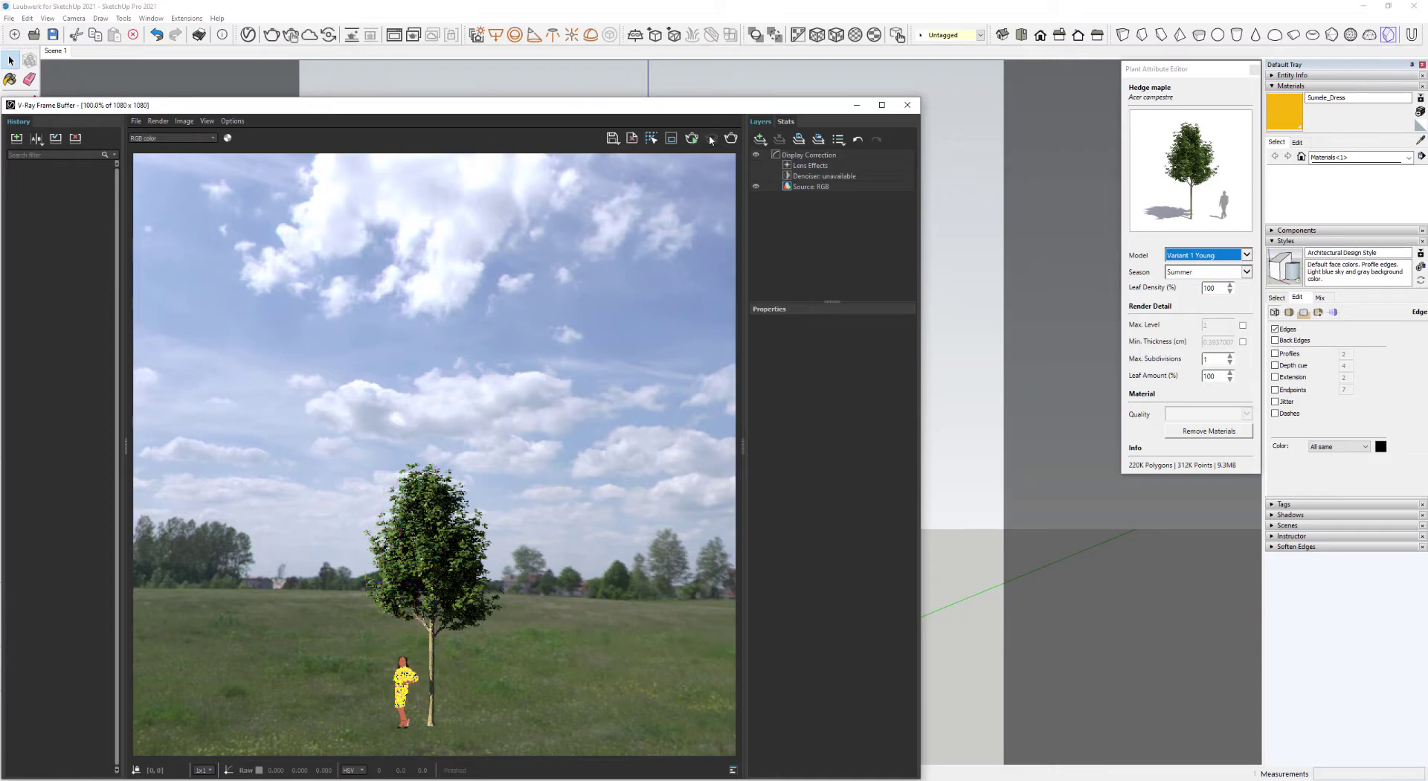
click(907, 105)
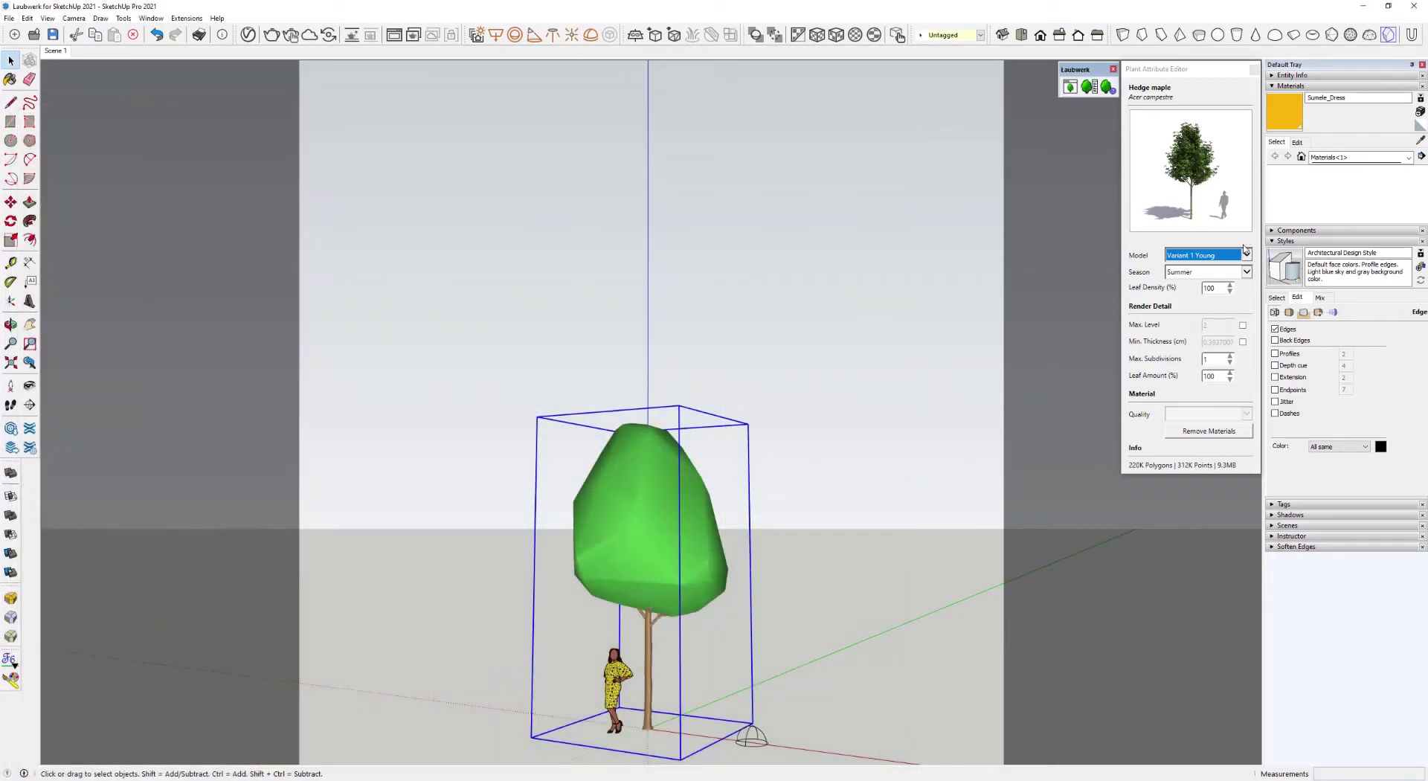
Step: Change the maple model to Variant 1 Fully-grown and render the larger tree in V-Ray
click(1247, 255)
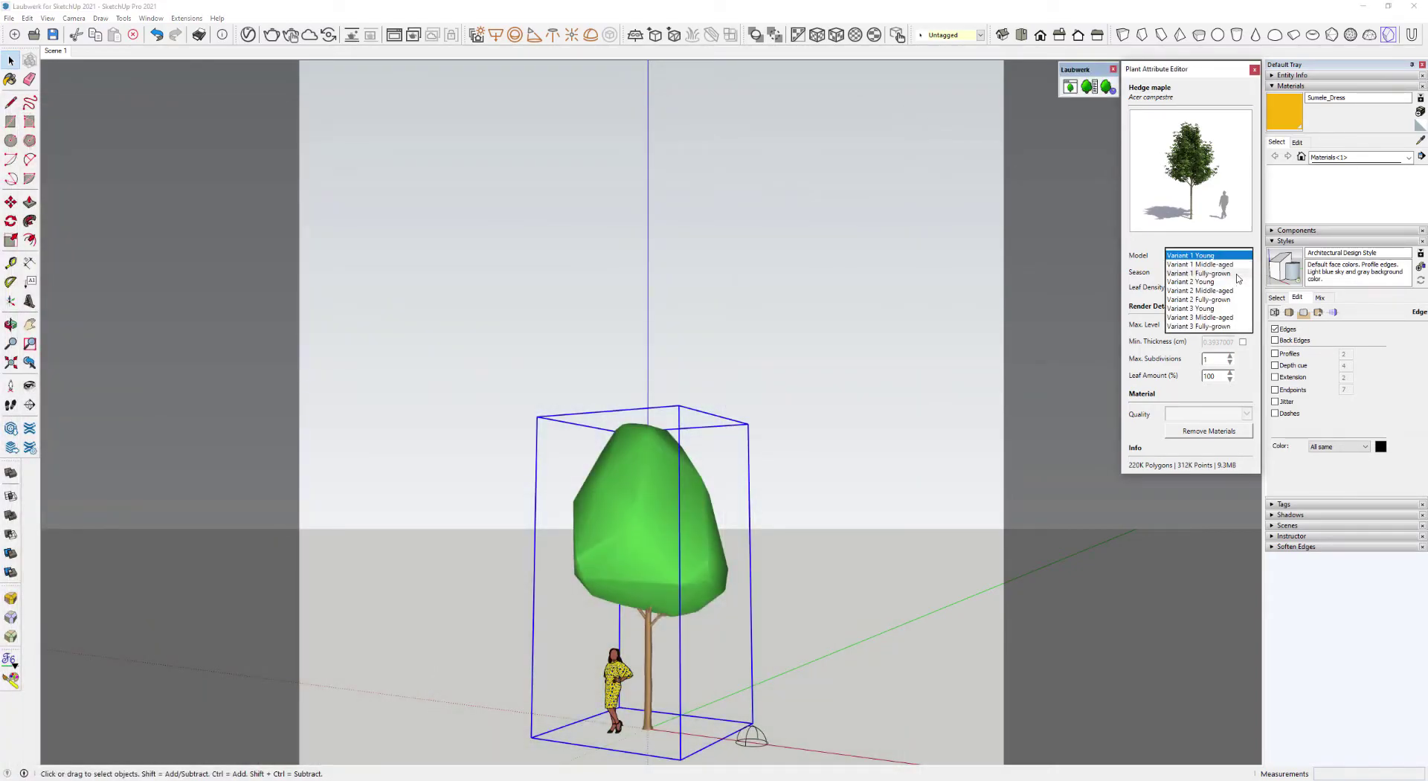
click(1238, 273)
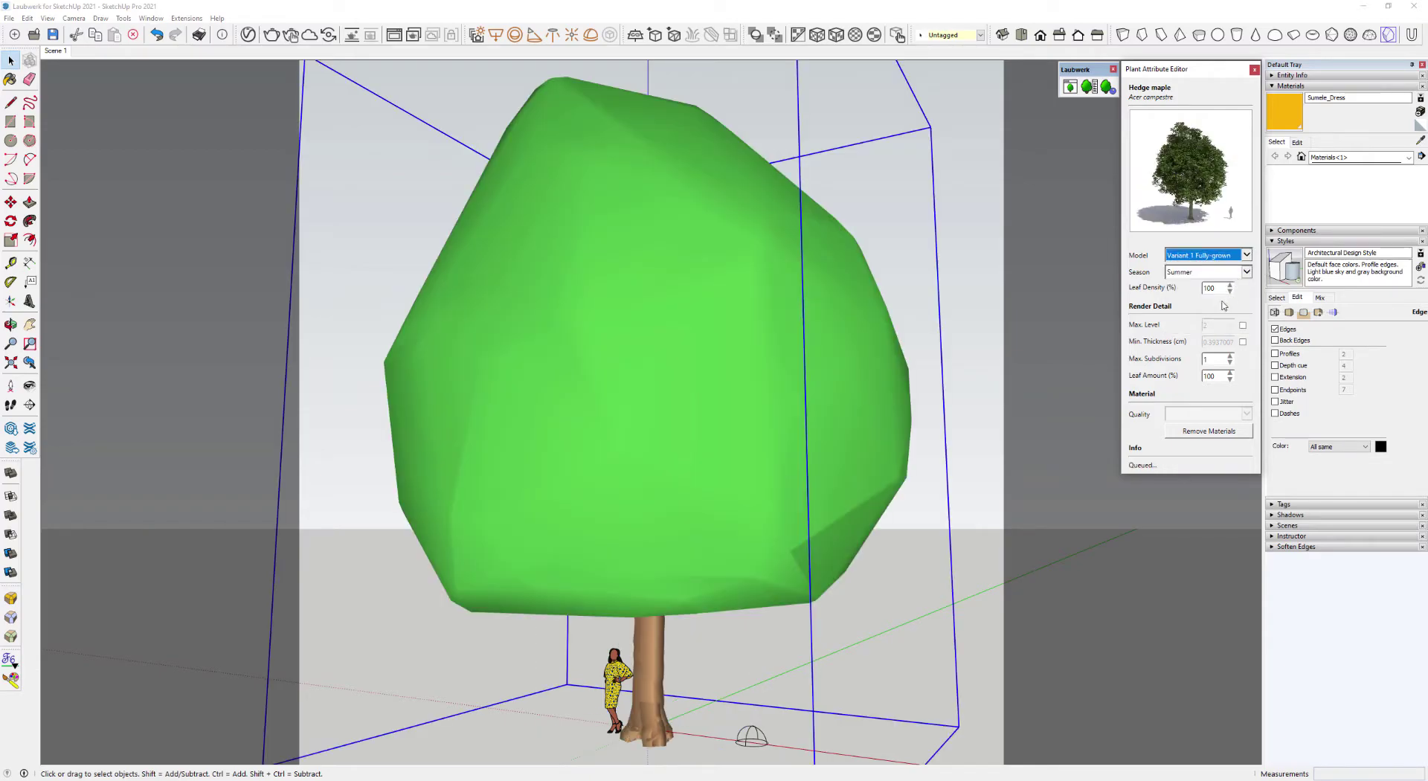
click(272, 34)
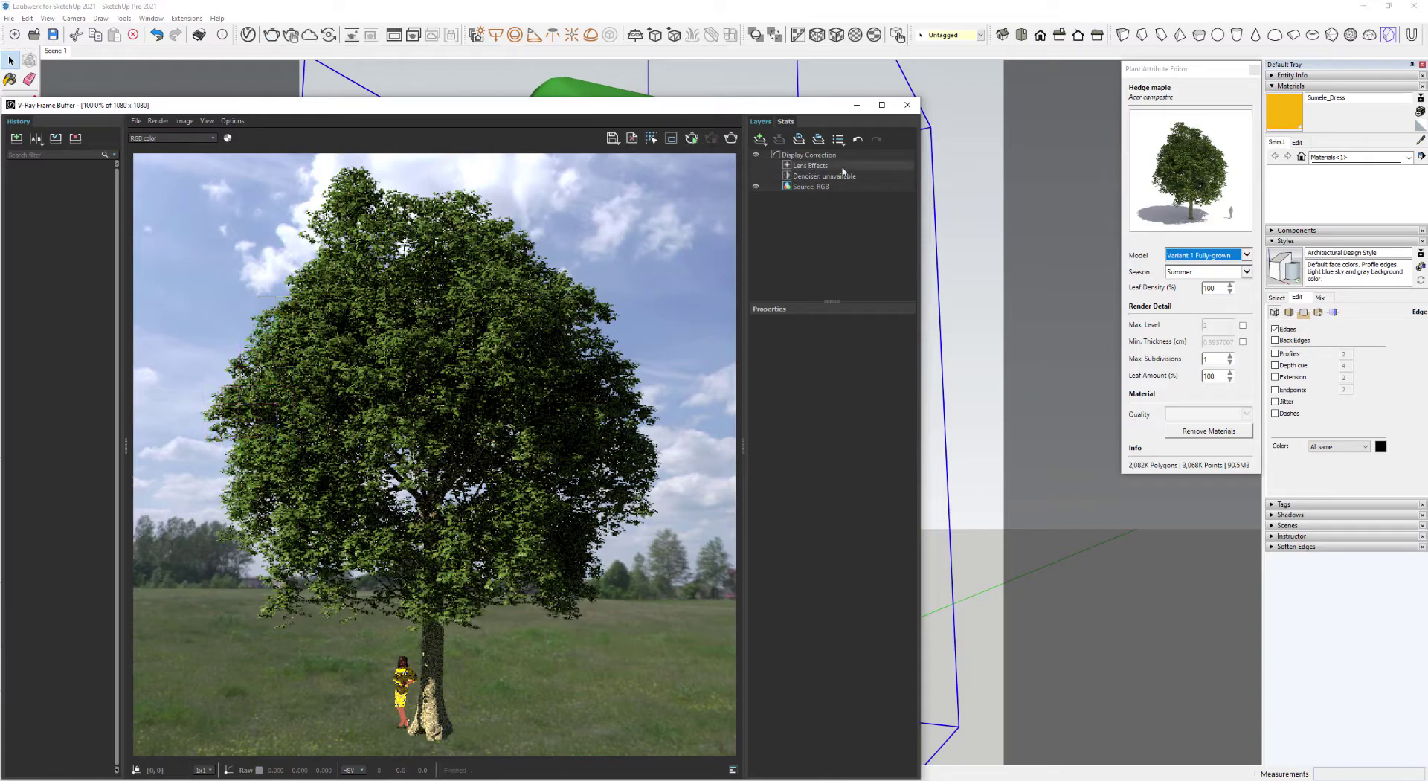
click(907, 105)
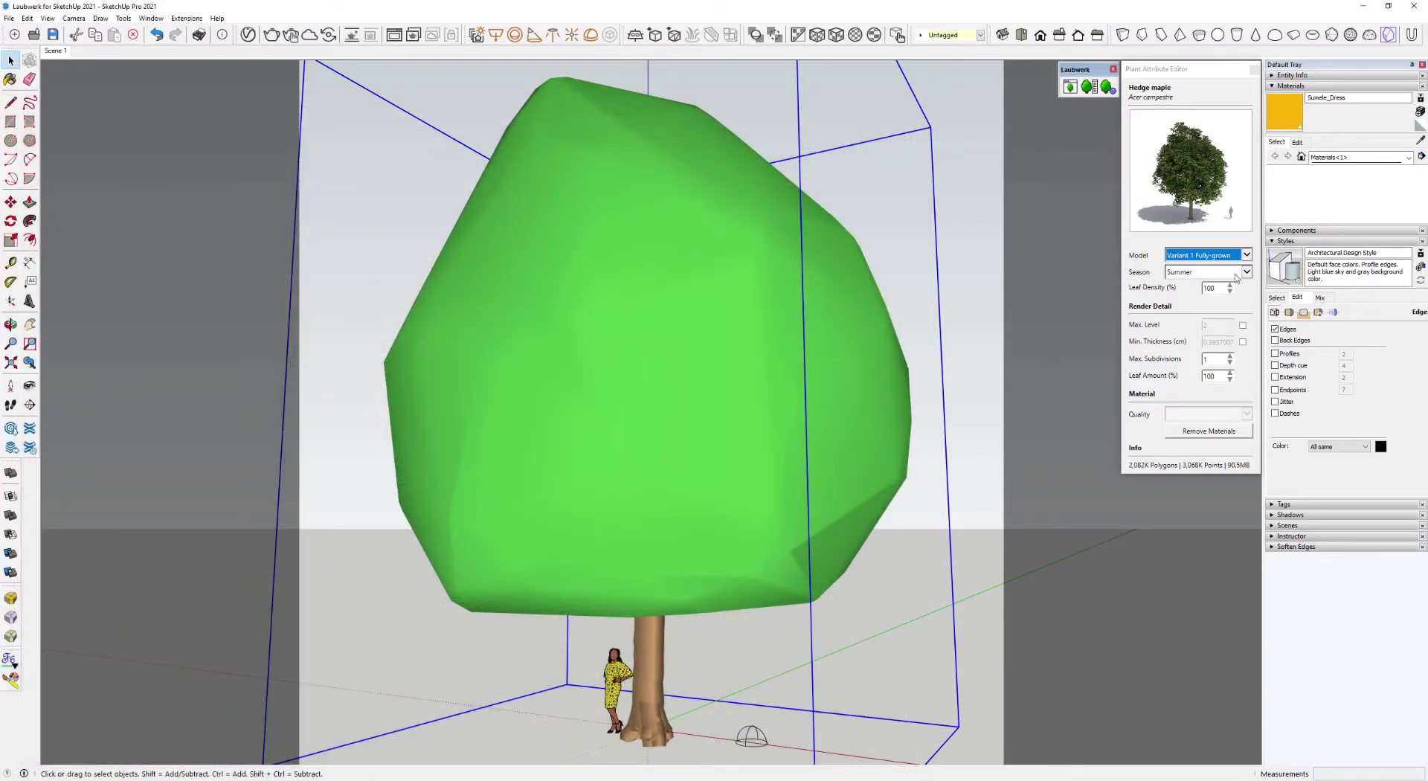
Step: Switch the maple model to Variant 2 Fully-grown and review its V-Ray render
click(1248, 256)
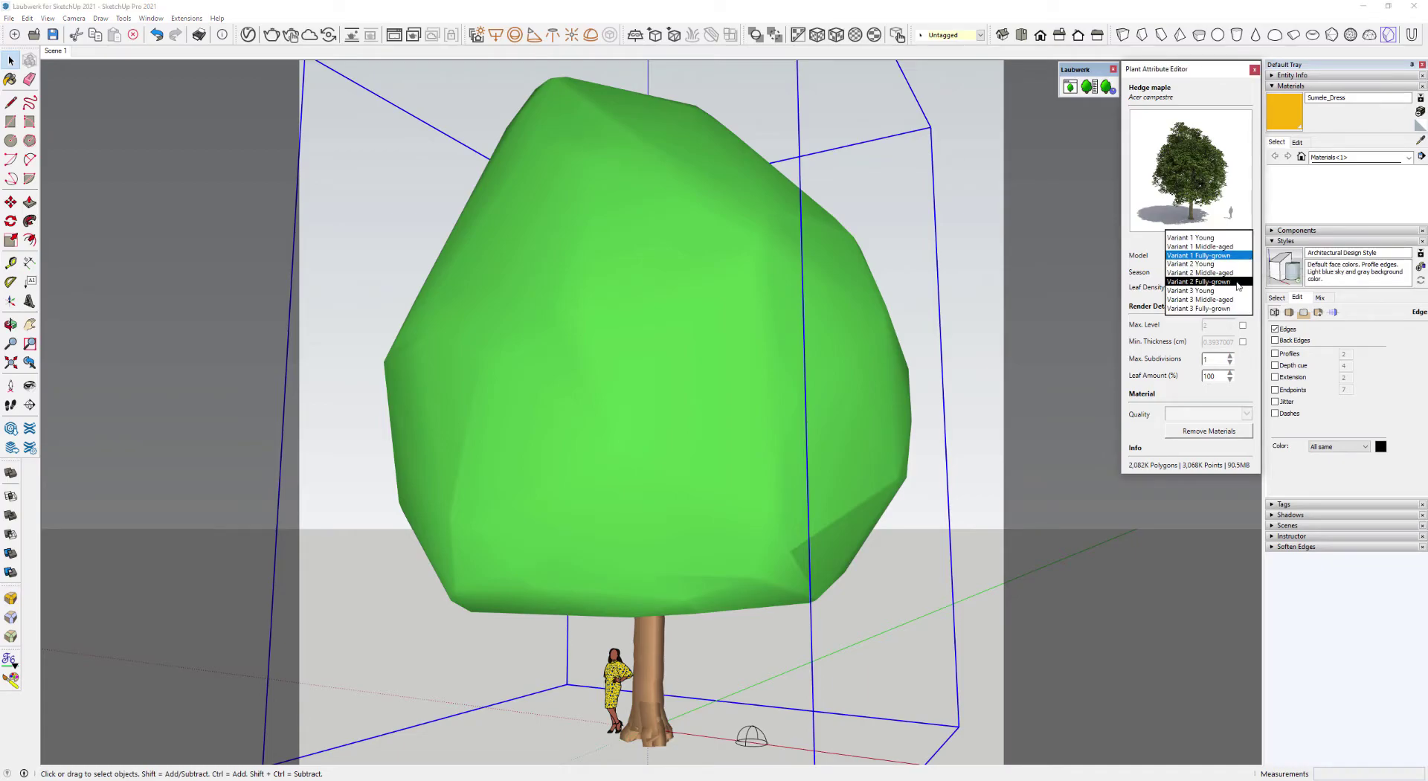
click(1205, 282)
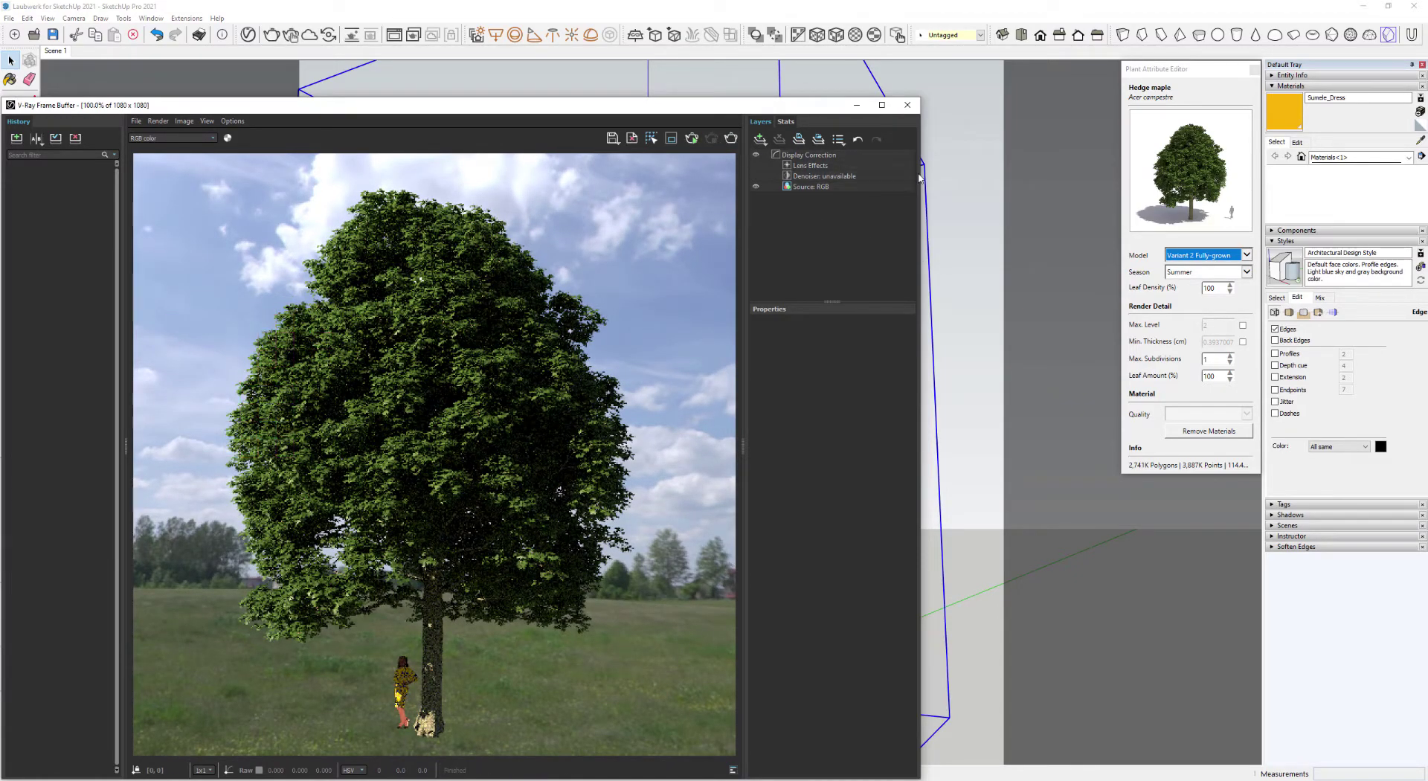
click(907, 105)
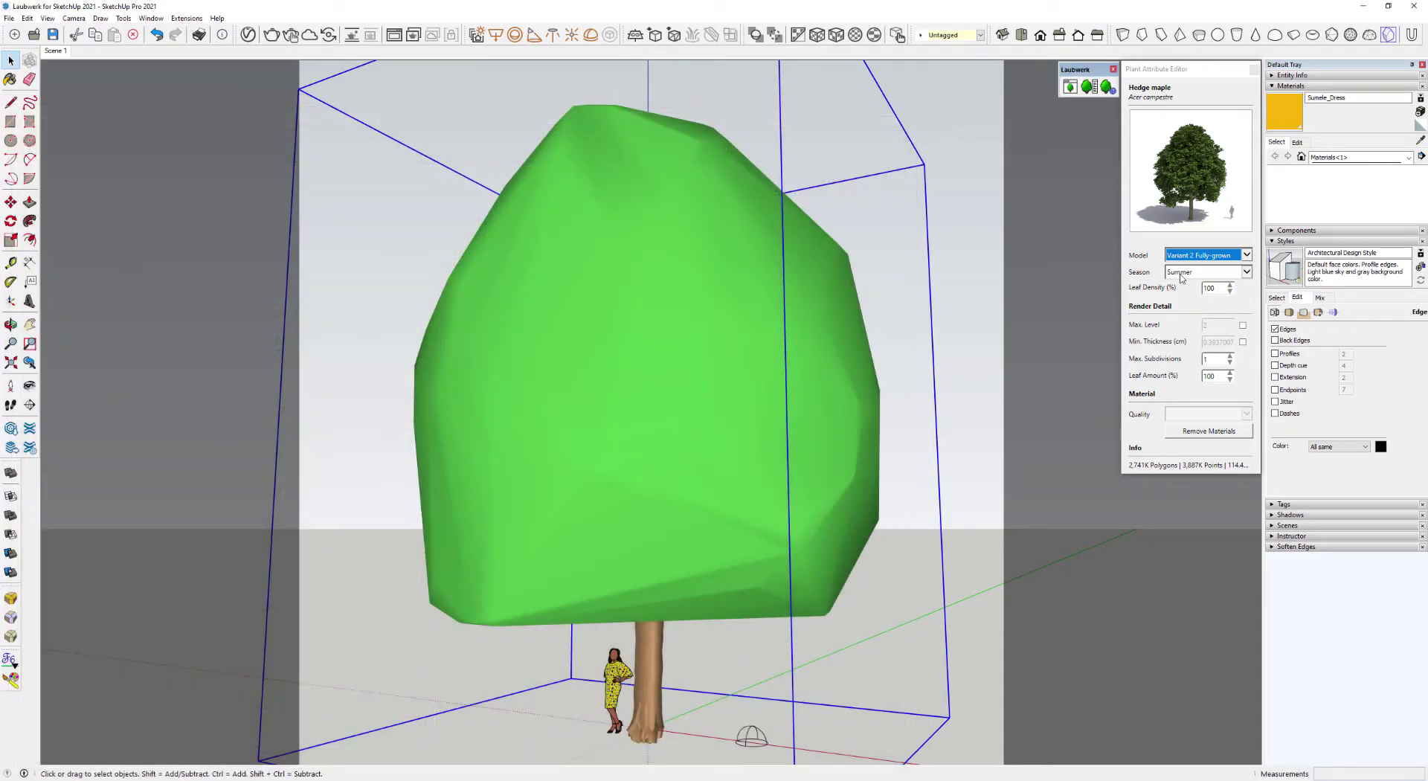
Step: Switch the maple model to Variant 3 Fully-grown and review its V-Ray render
click(1247, 254)
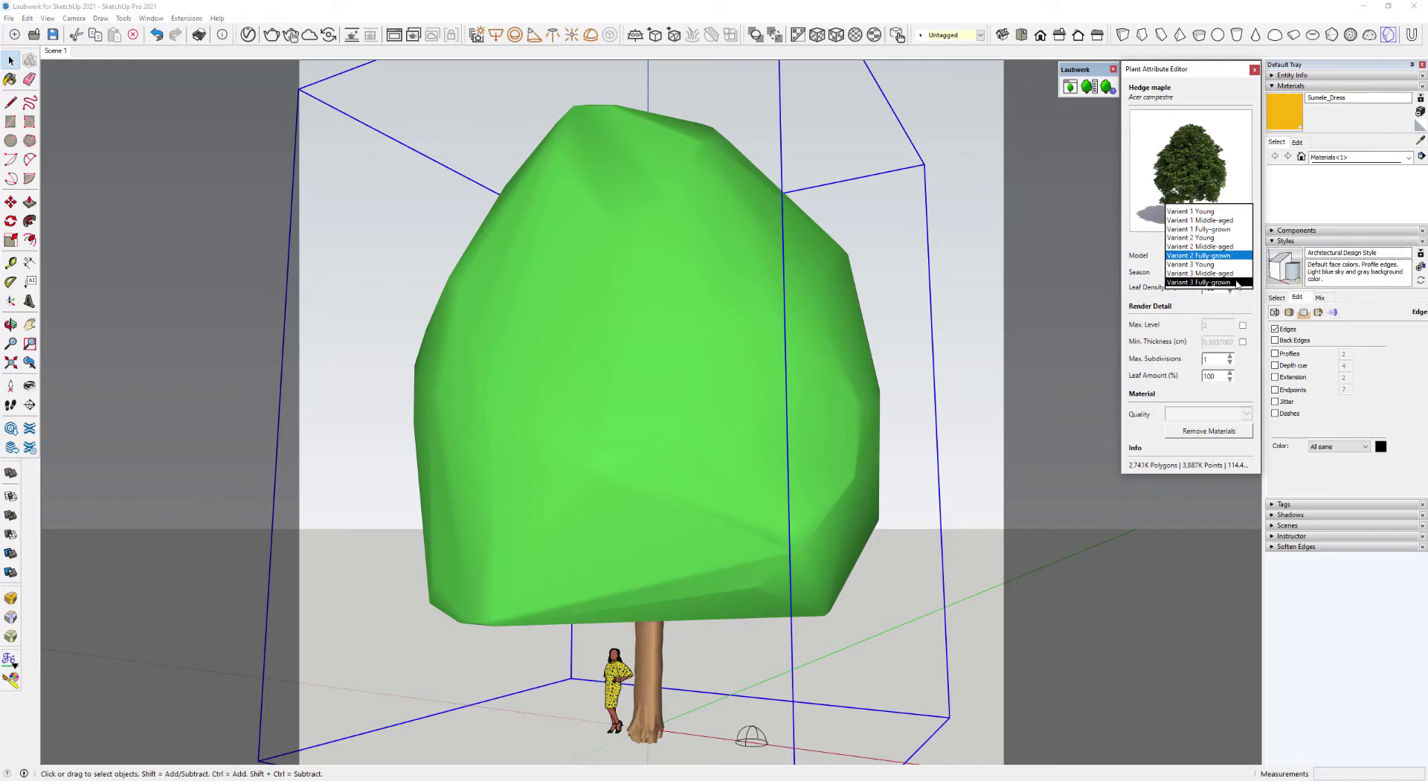
click(1238, 282)
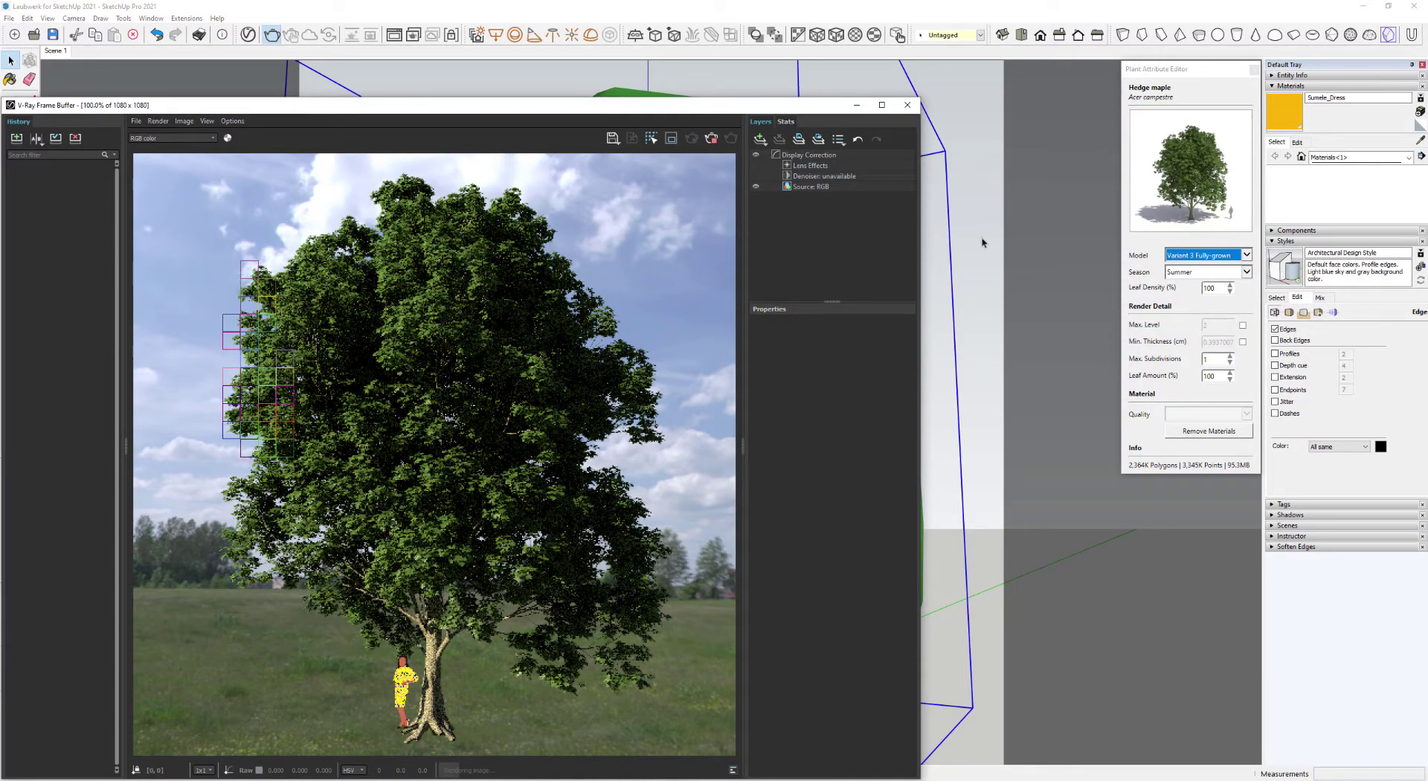
click(716, 139)
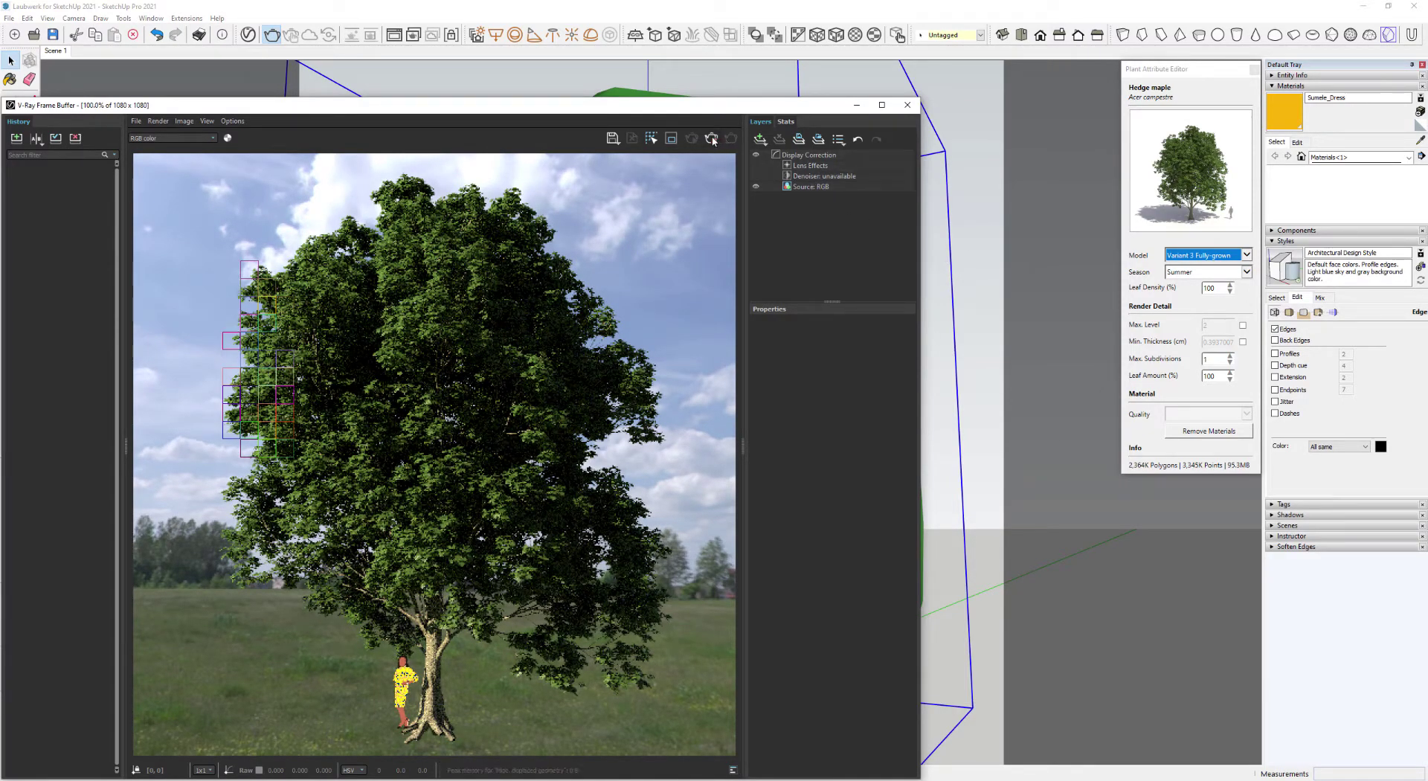
click(901, 112)
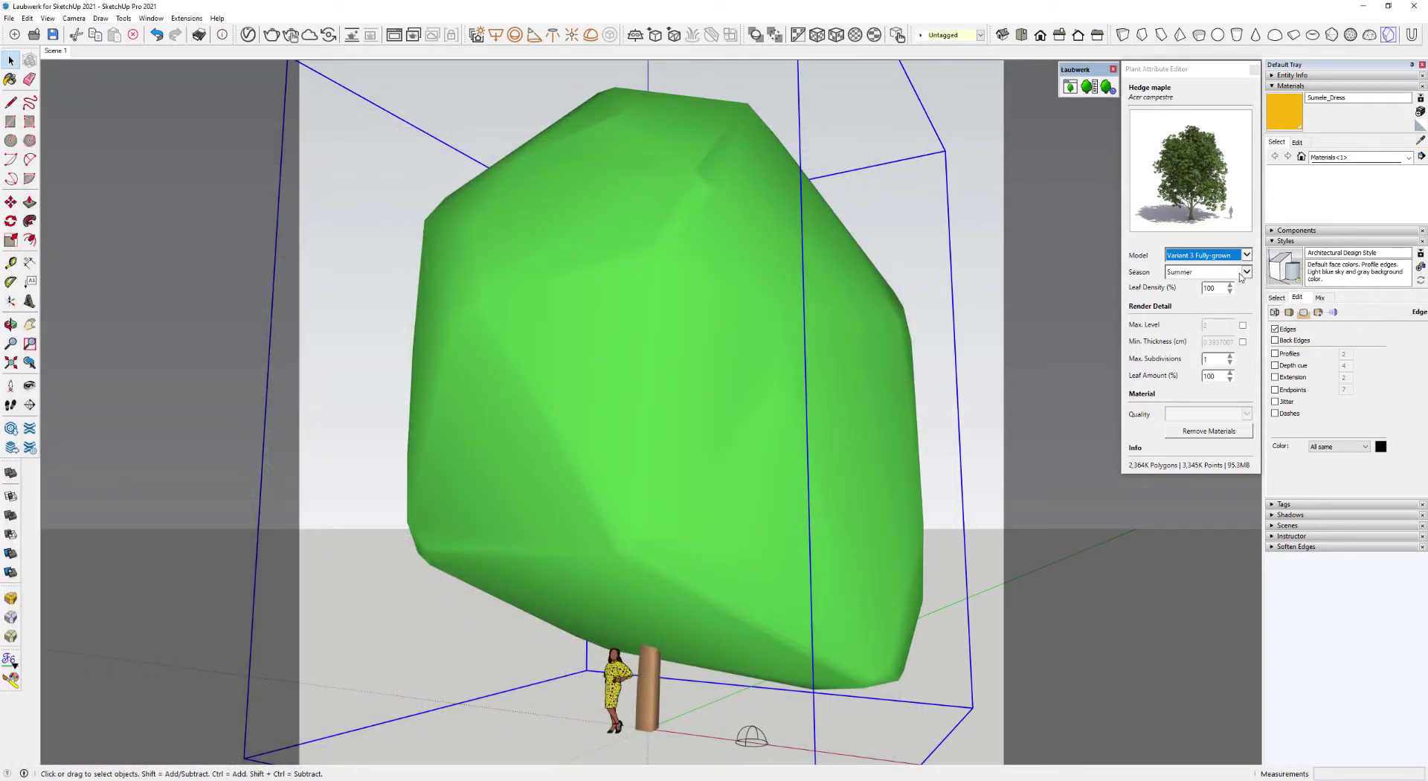
Step: Set the maple's season to Spring and render it in V-Ray
click(1247, 272)
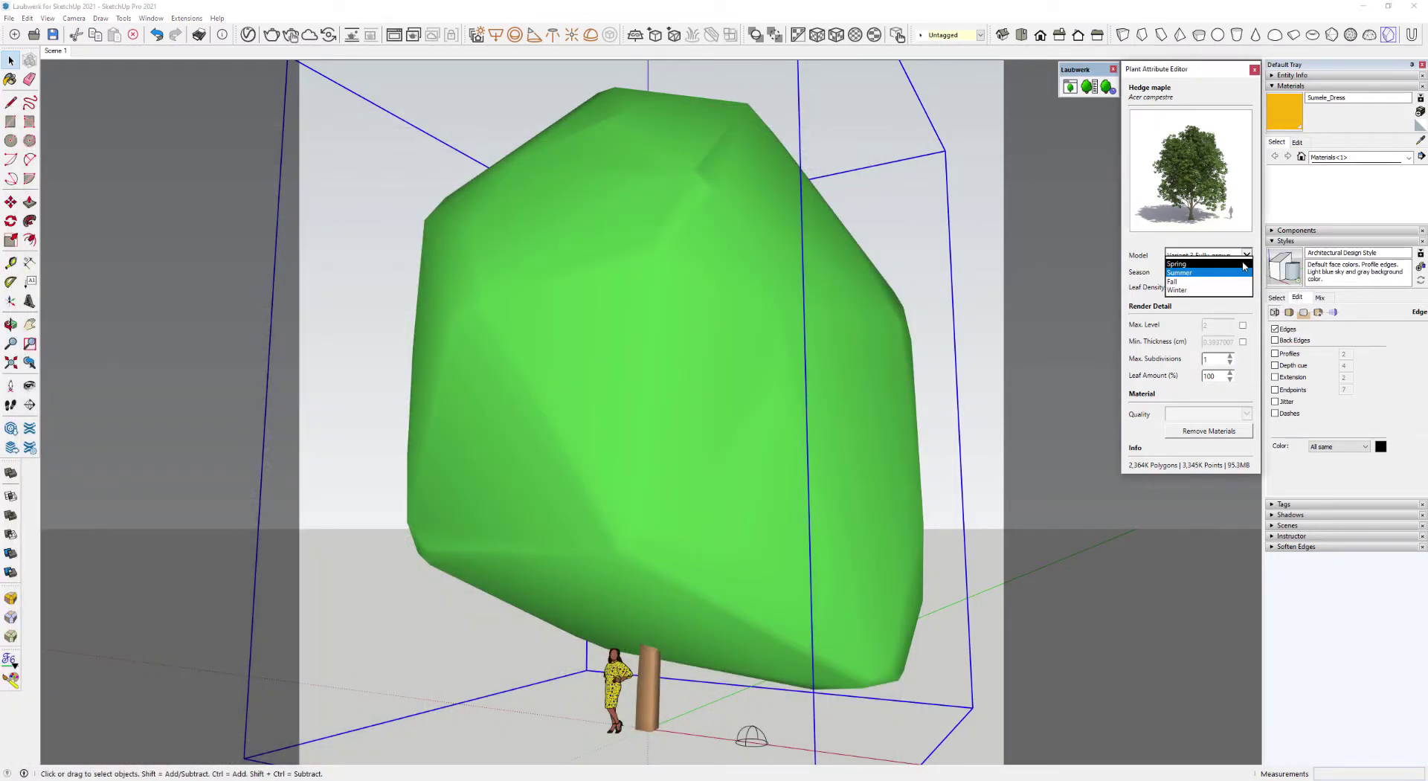
click(1190, 264)
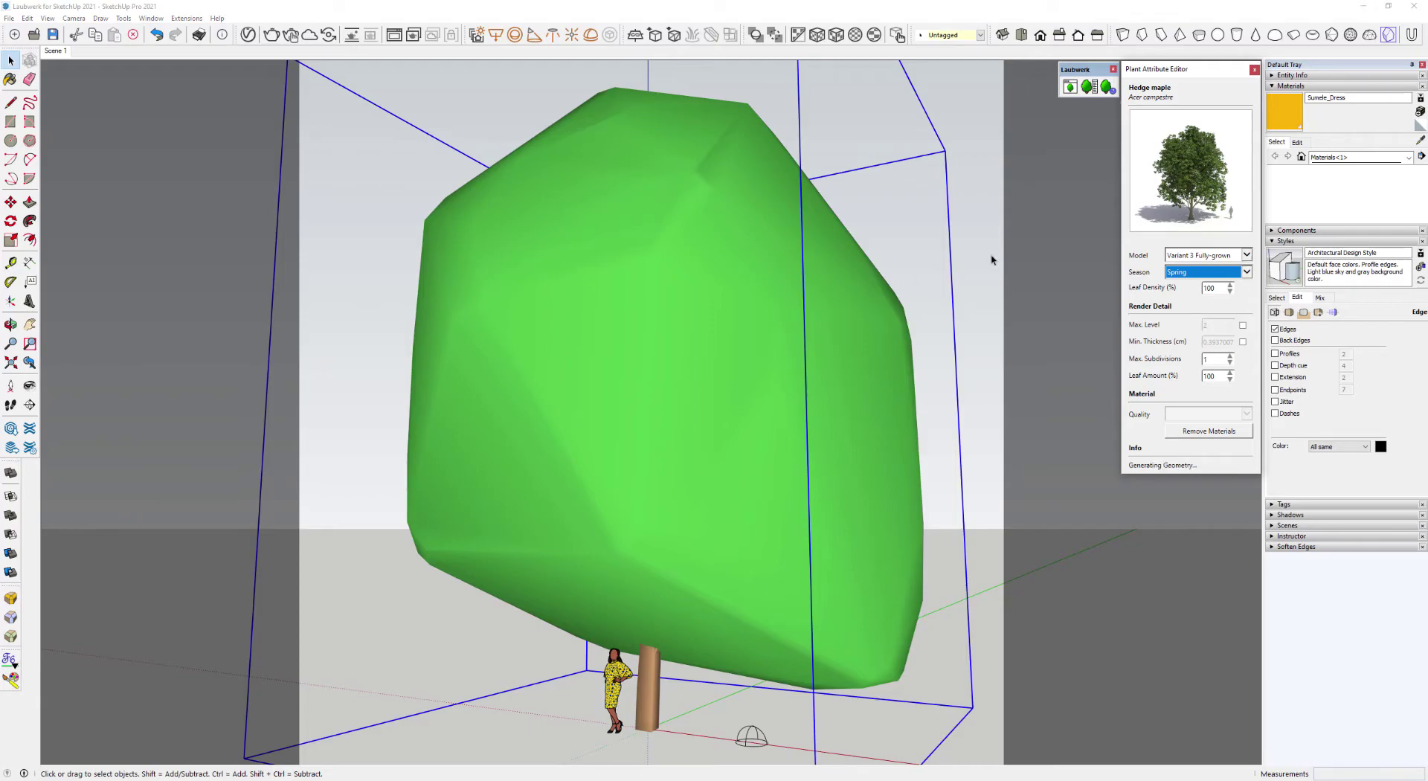
click(273, 35)
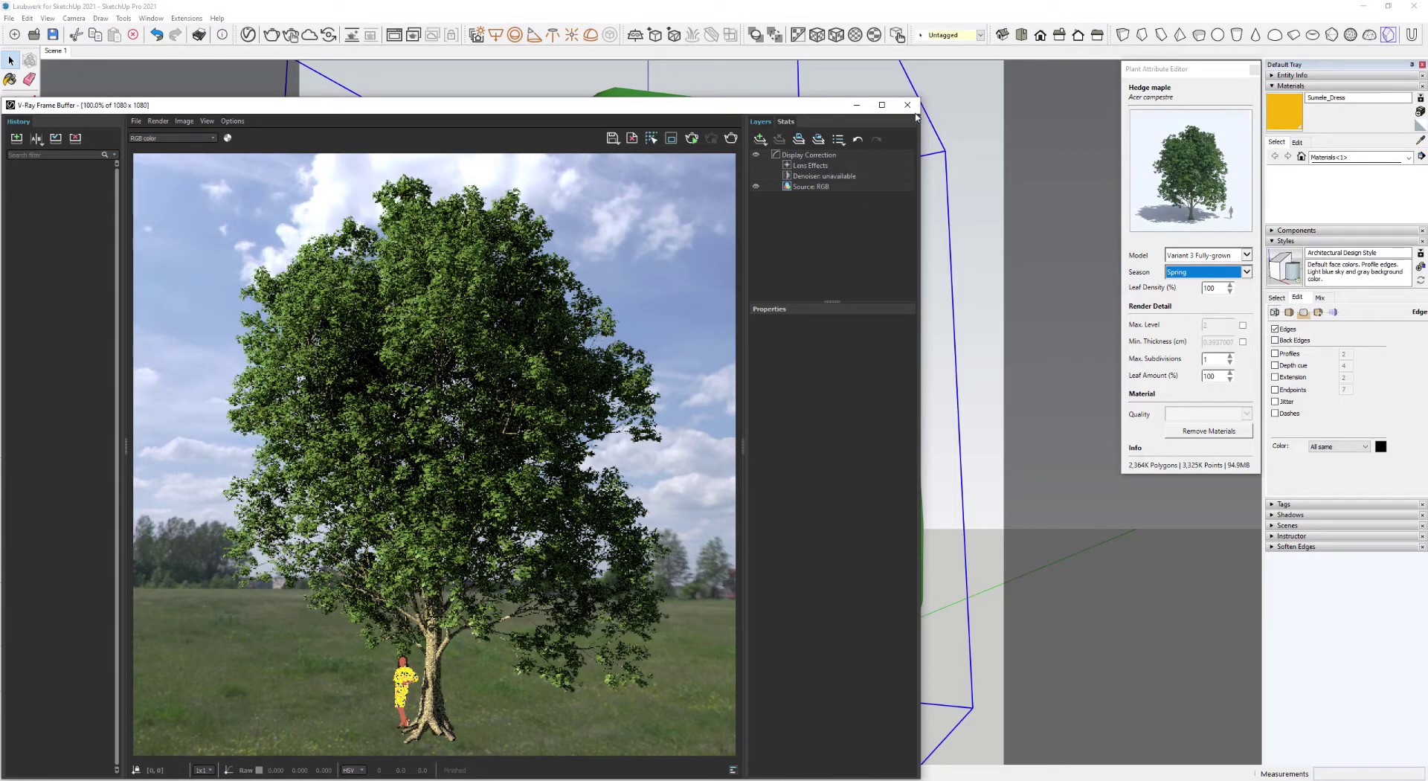
click(1253, 272)
Step: Set the maple's season to Fall and review the golden autumn render
click(1247, 272)
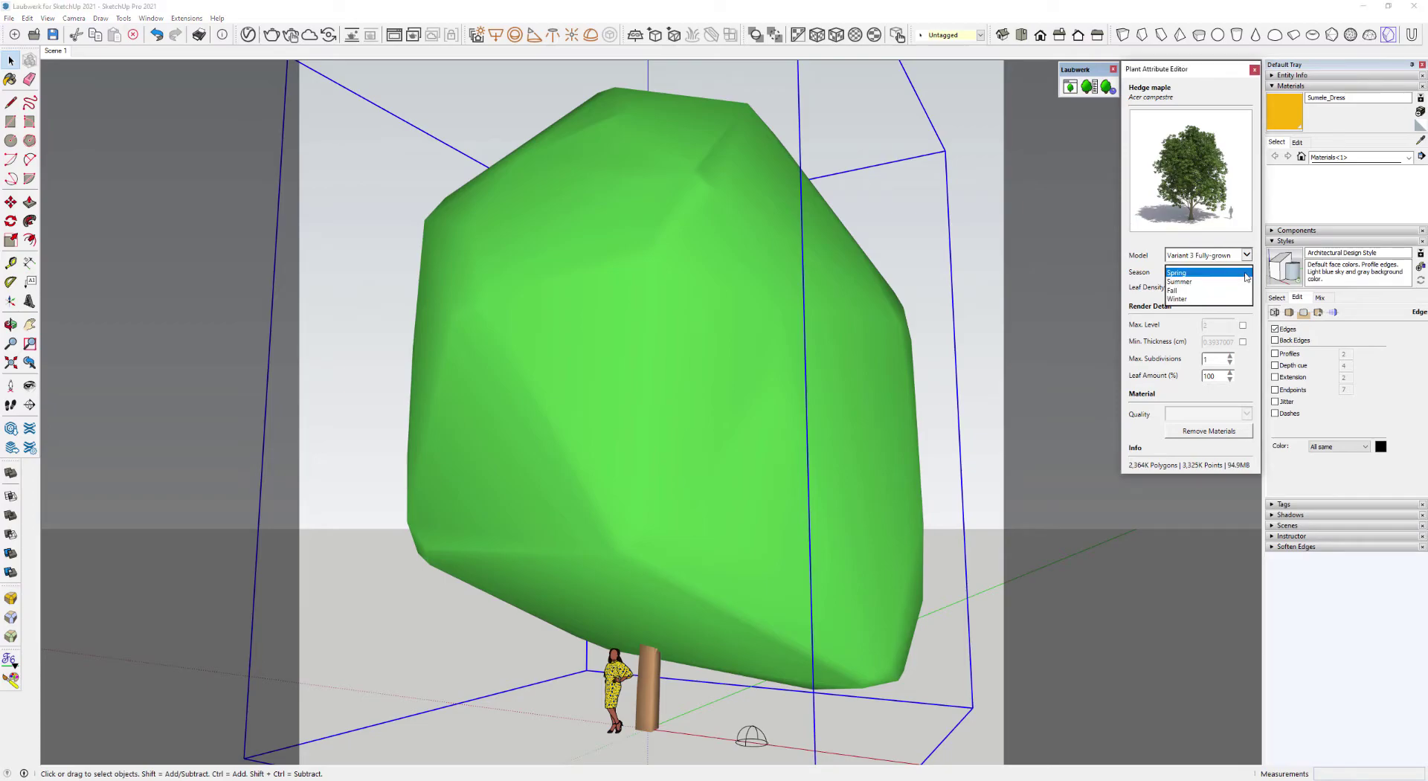
click(1232, 291)
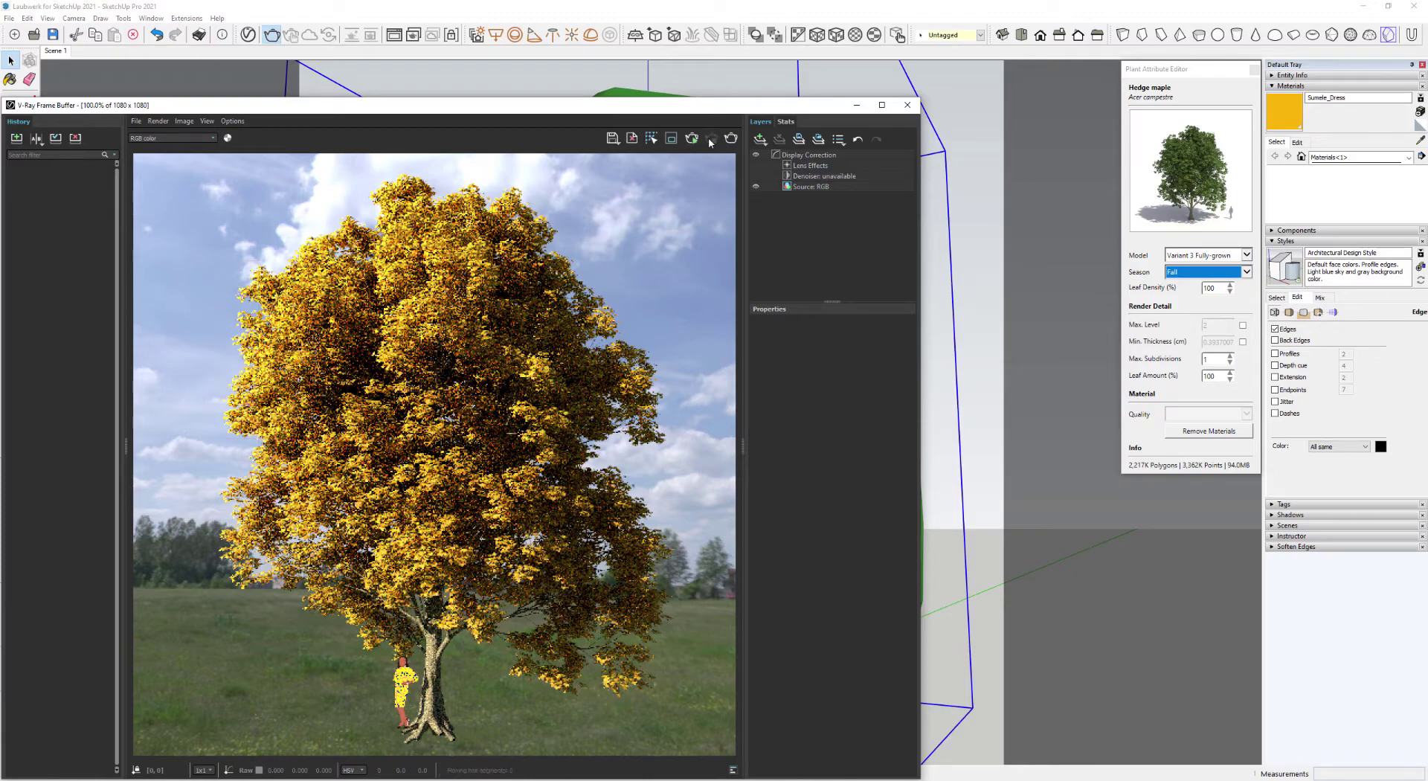
click(908, 105)
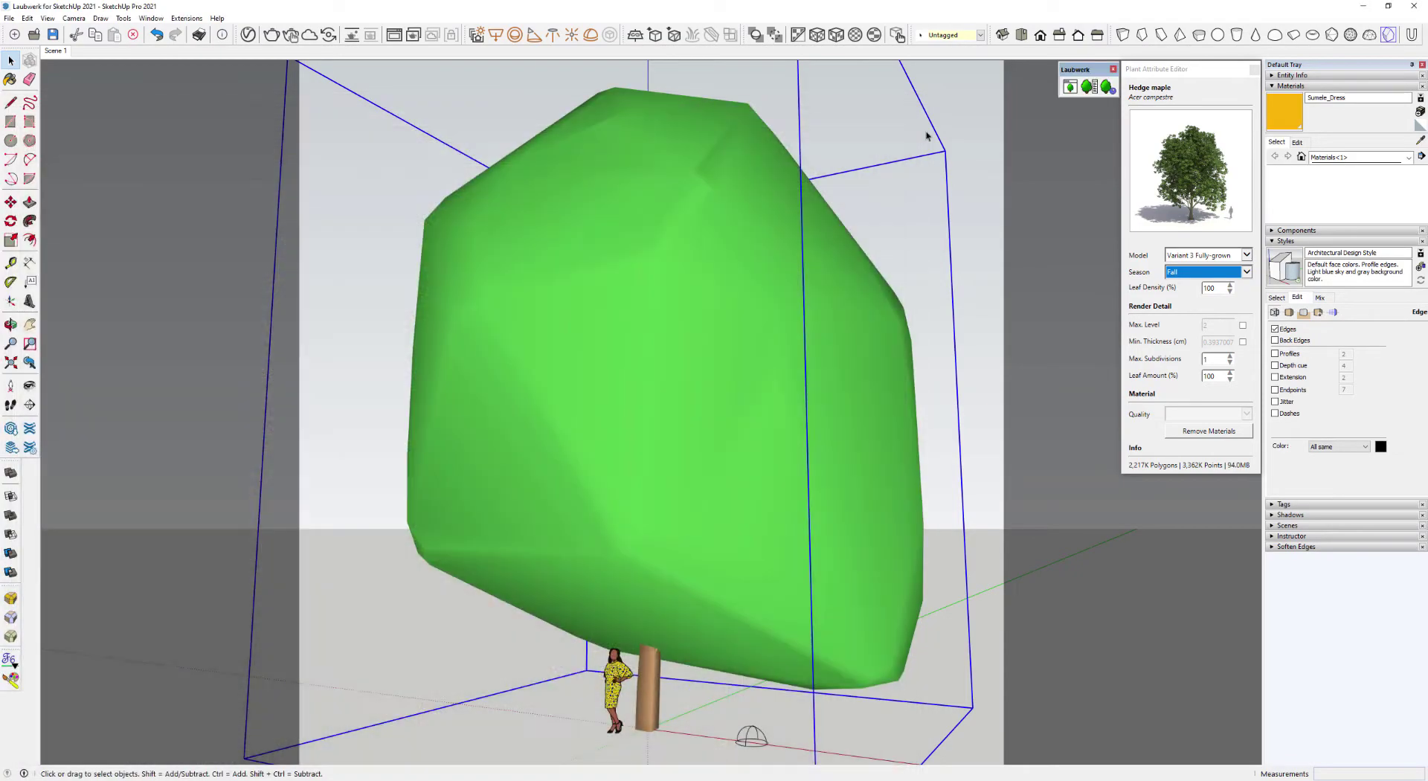
Step: Set the maple's season to Winter and render the bare tree in V-Ray
click(1246, 271)
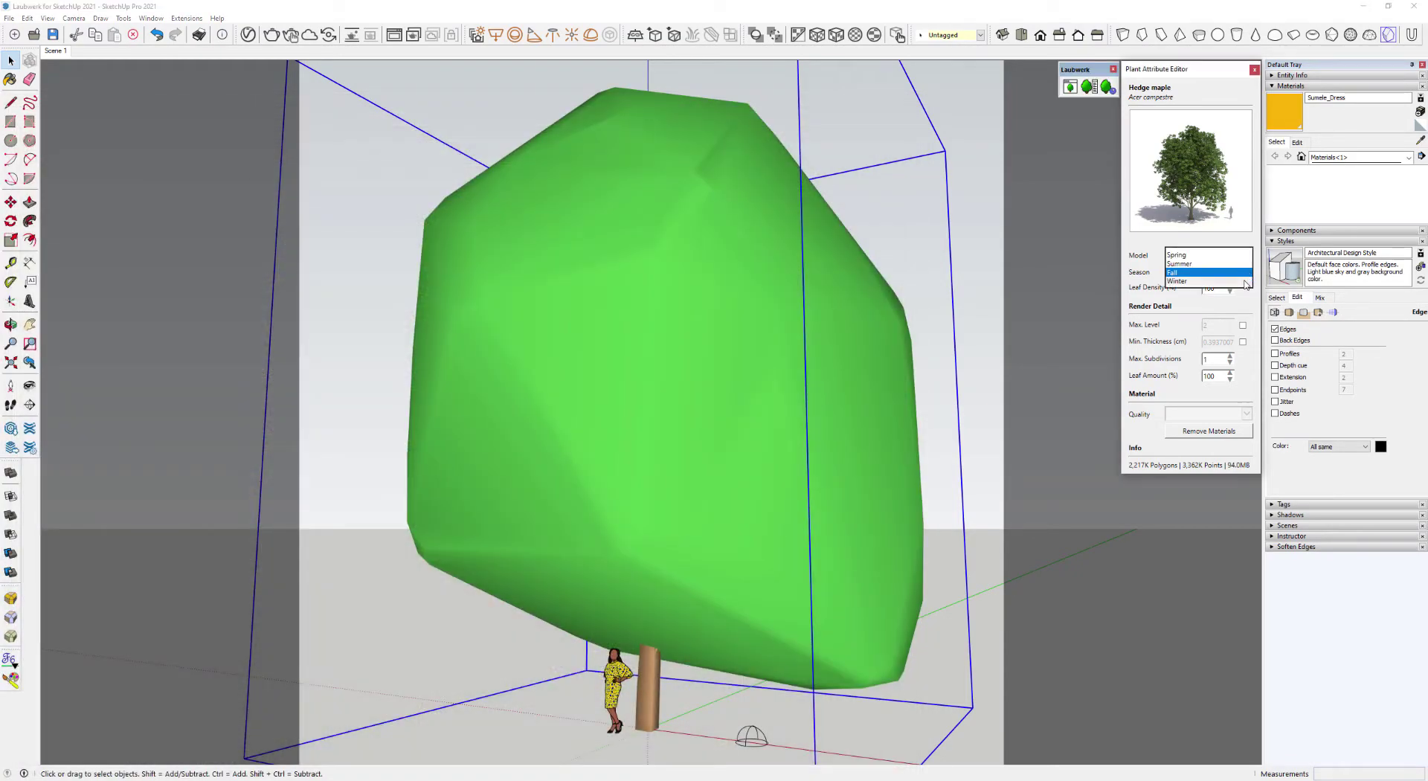
click(1246, 282)
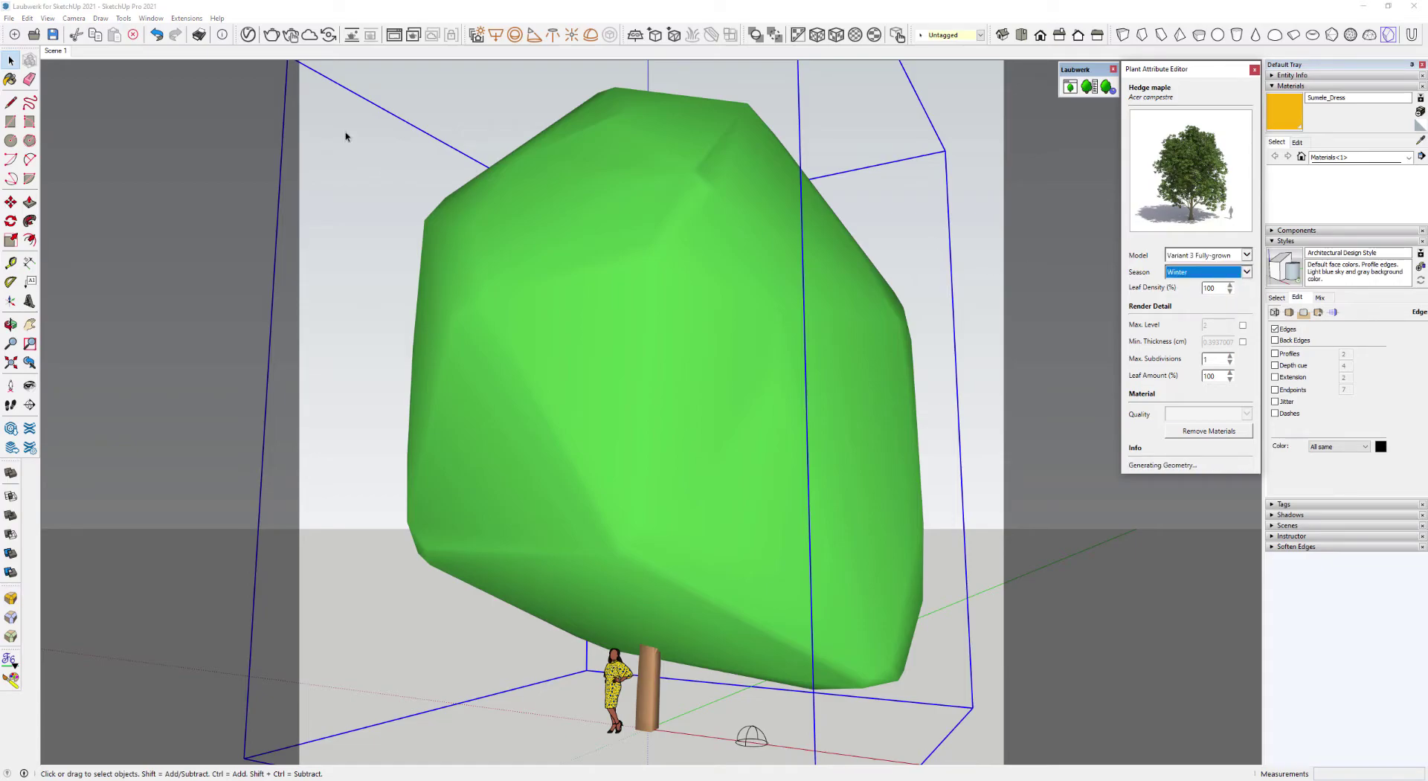
click(273, 38)
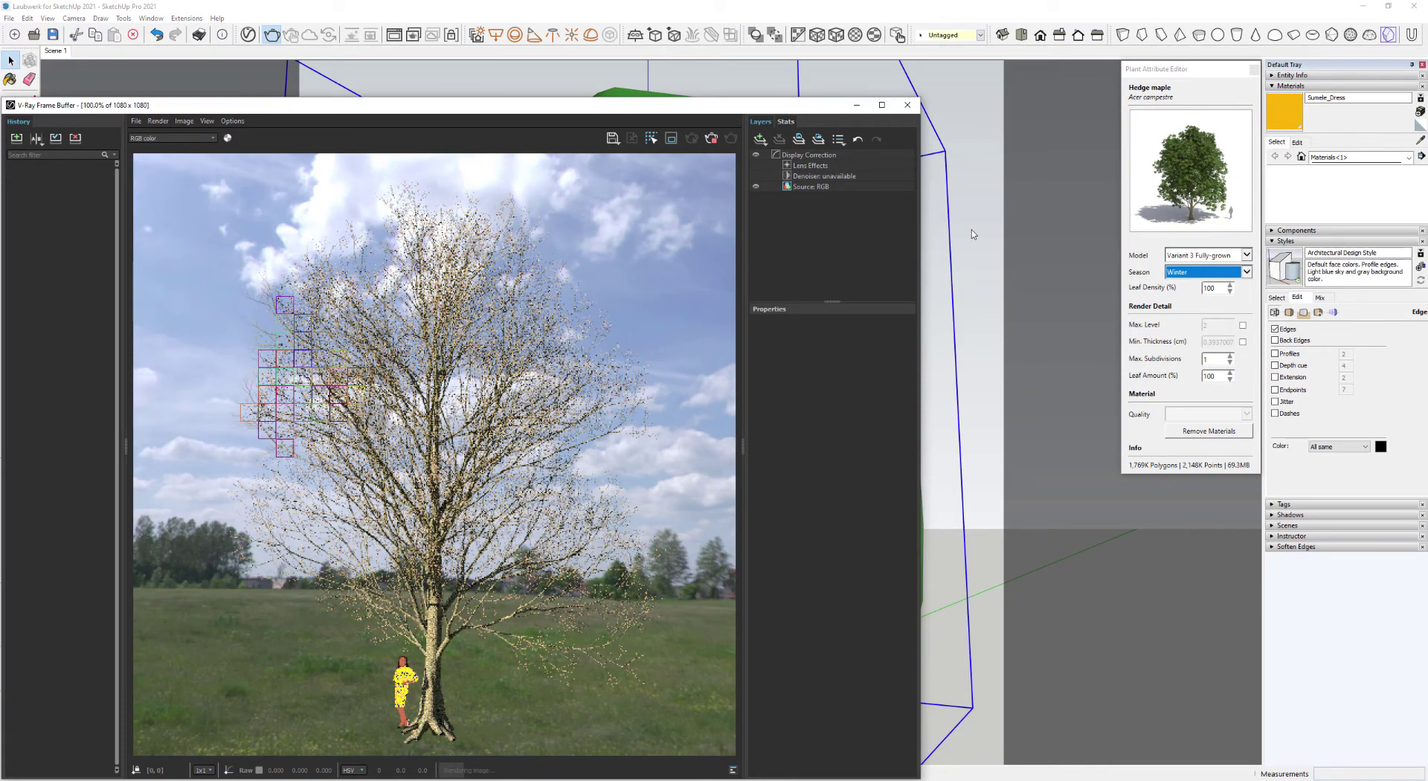
click(712, 137)
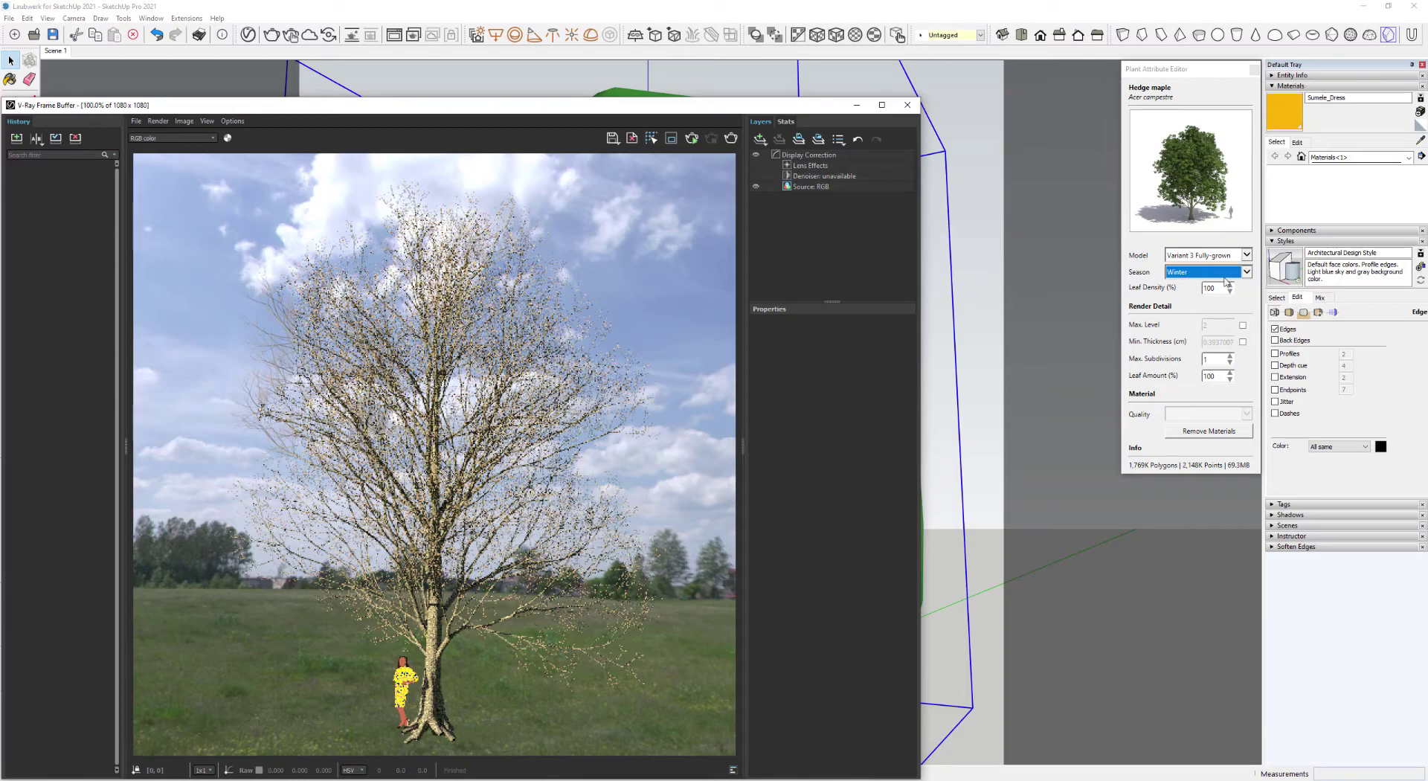
Step: Return the maple to Summer and Variant 1 Middle-aged, then re-render it in V-Ray
click(1247, 272)
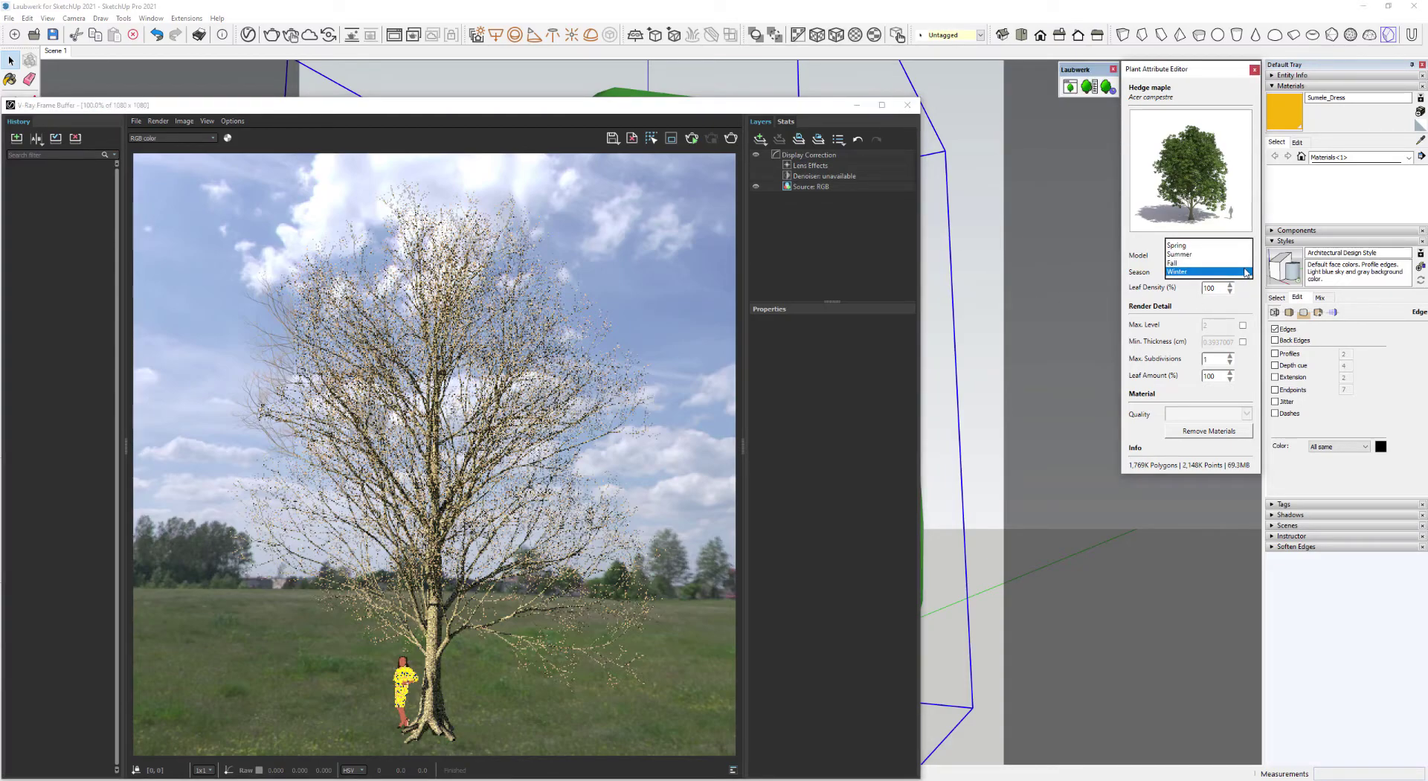
click(1241, 255)
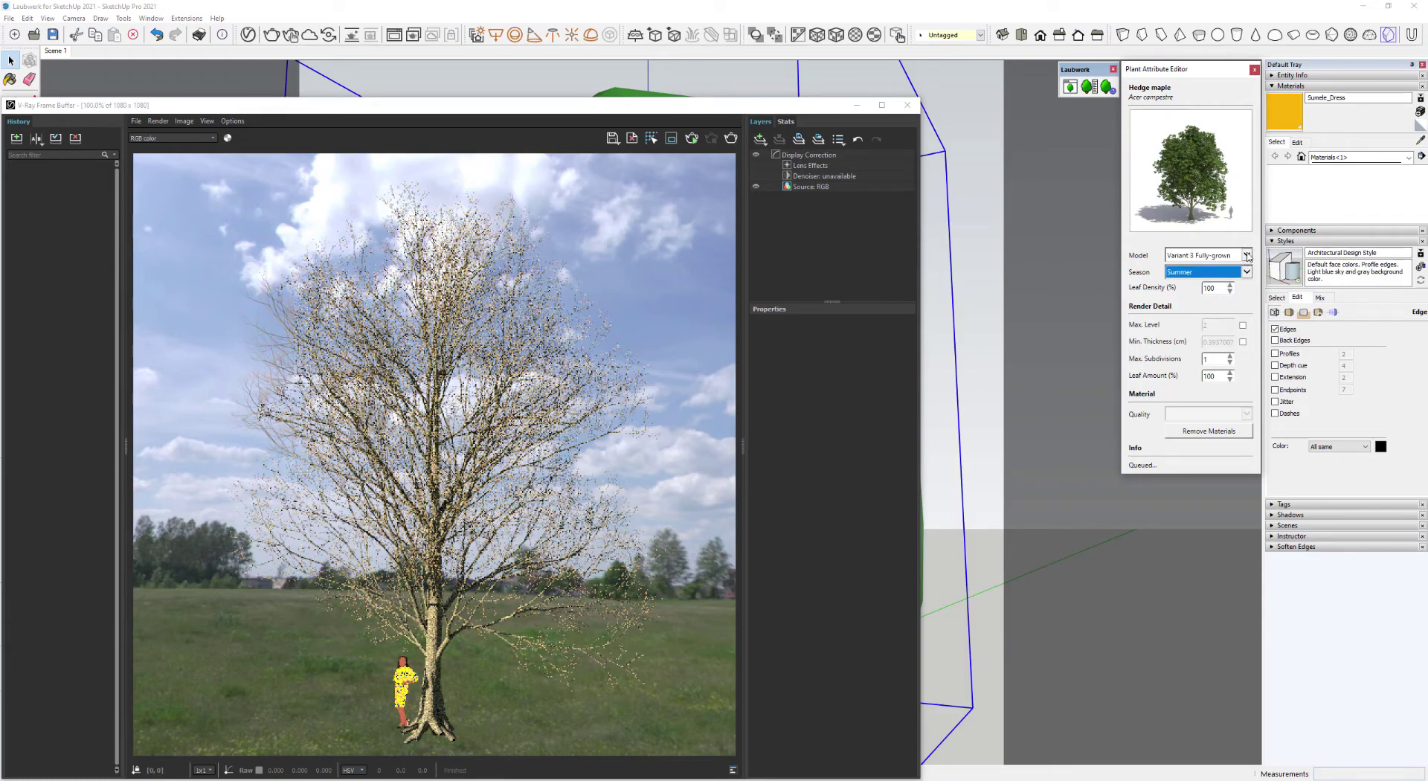
click(1246, 256)
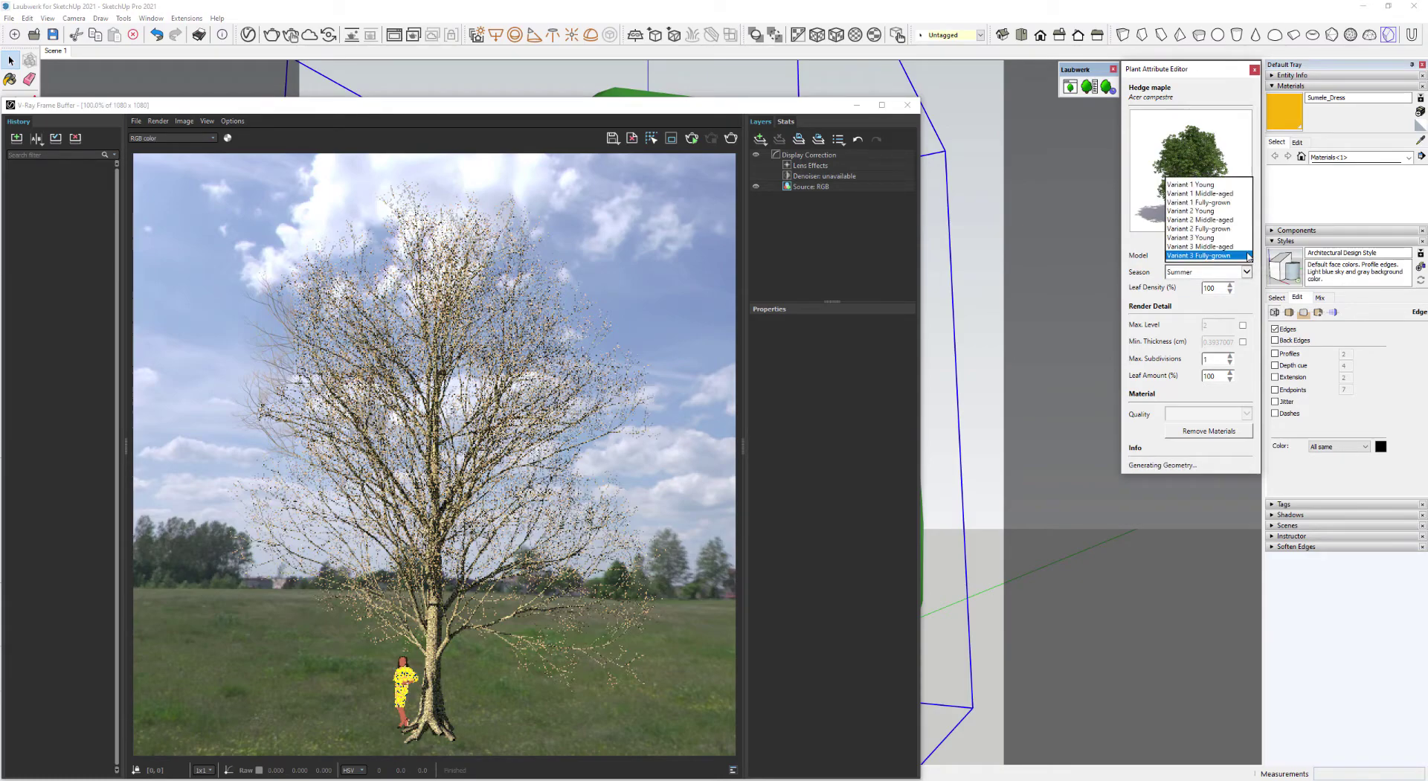
click(1238, 195)
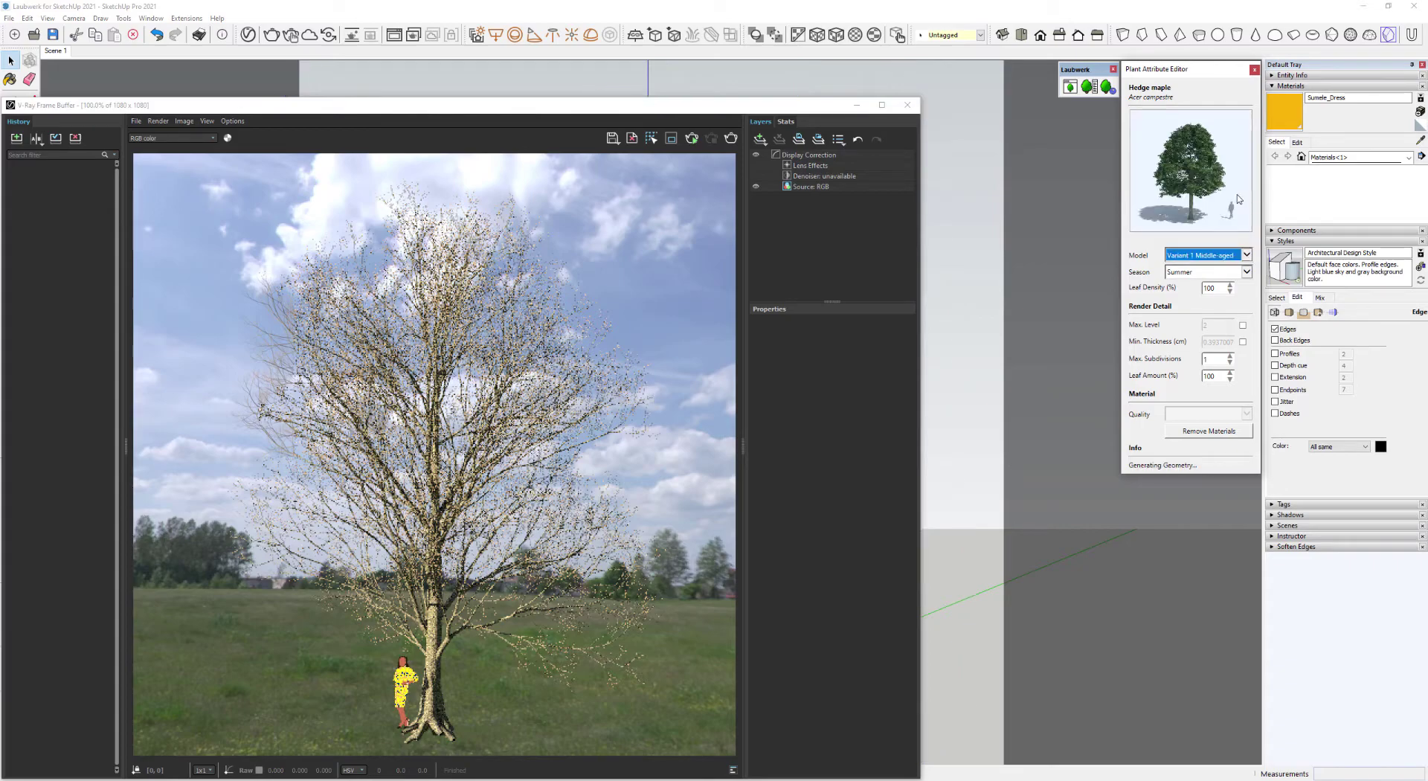
click(915, 109)
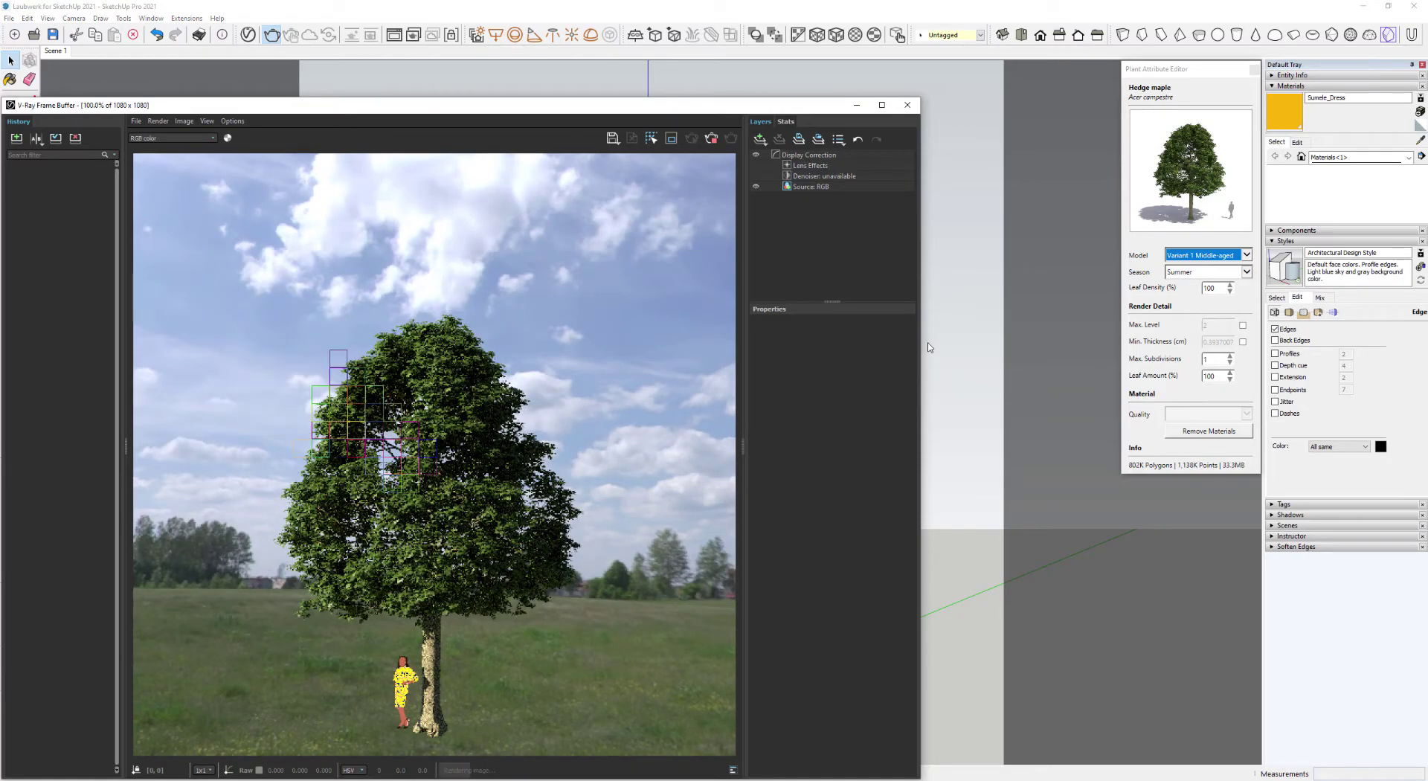
click(712, 138)
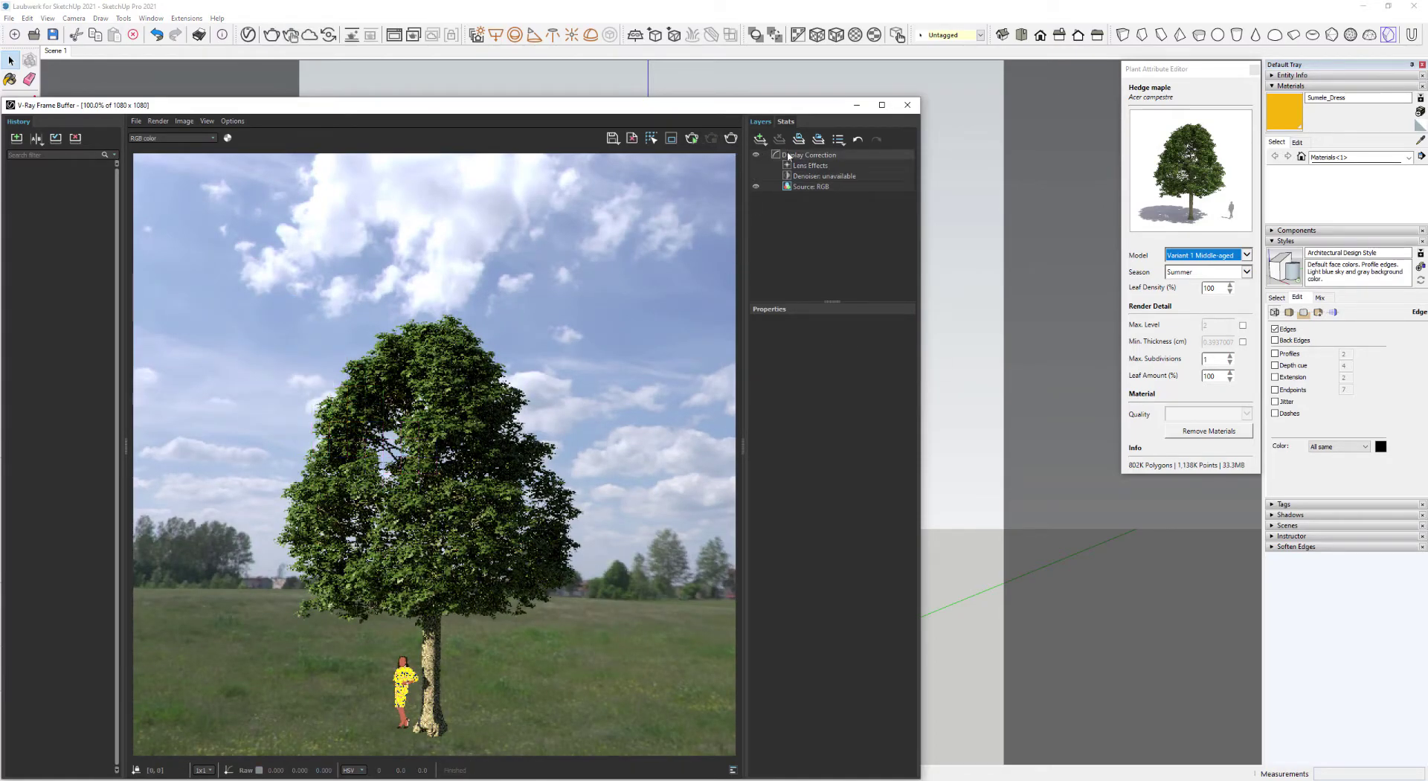
Step: Set the Hedge maple's Leaf Density to 50 and render the thinner summer tree in V-Ray
click(908, 105)
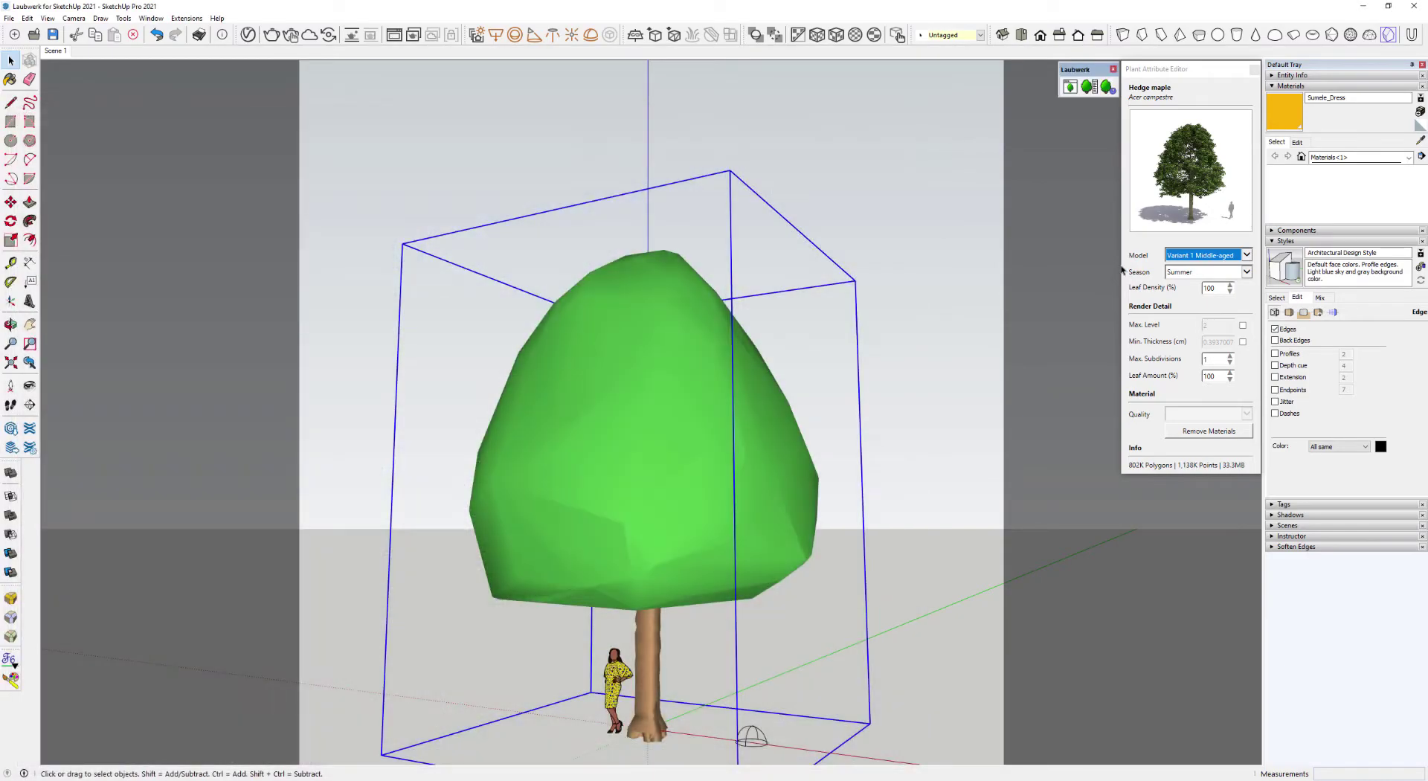
double_click(1209, 288)
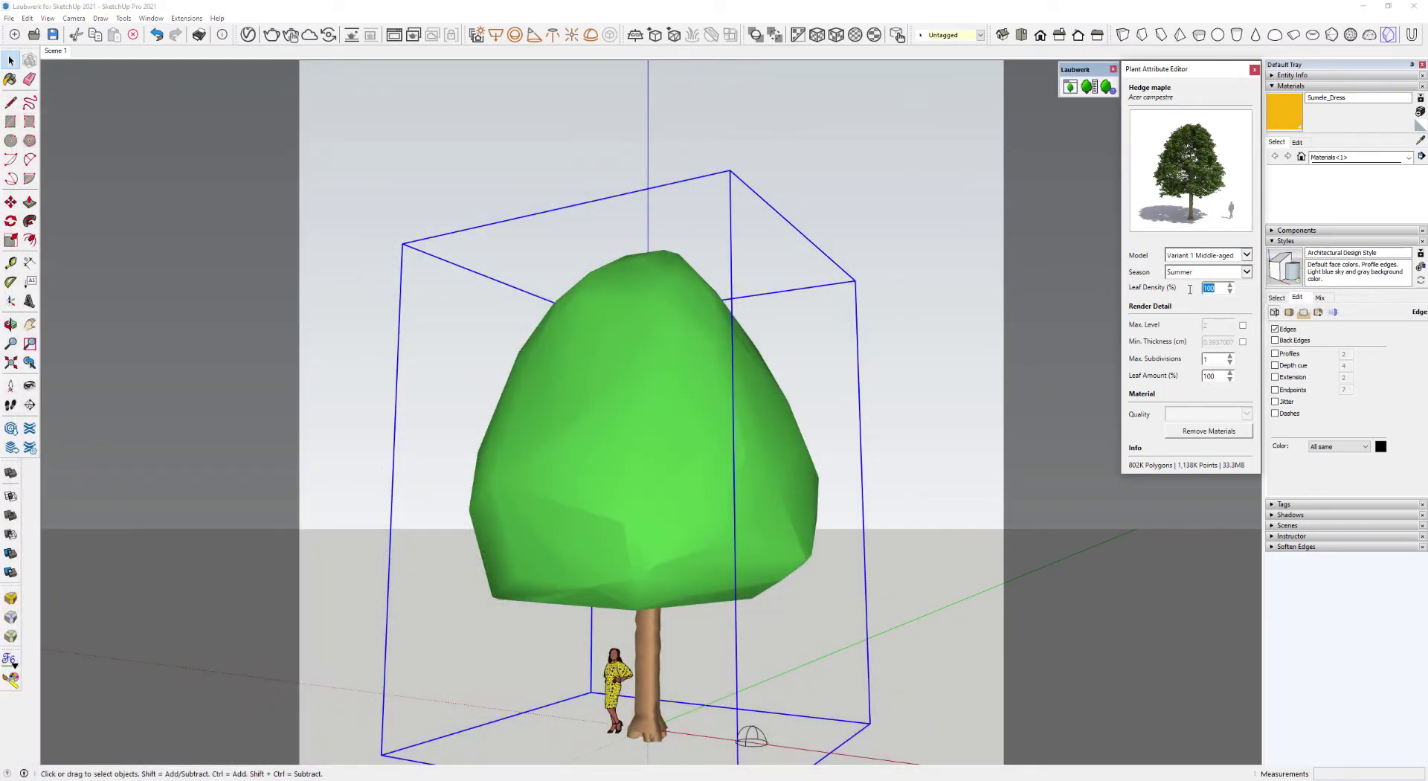
text(50)
key(Return)
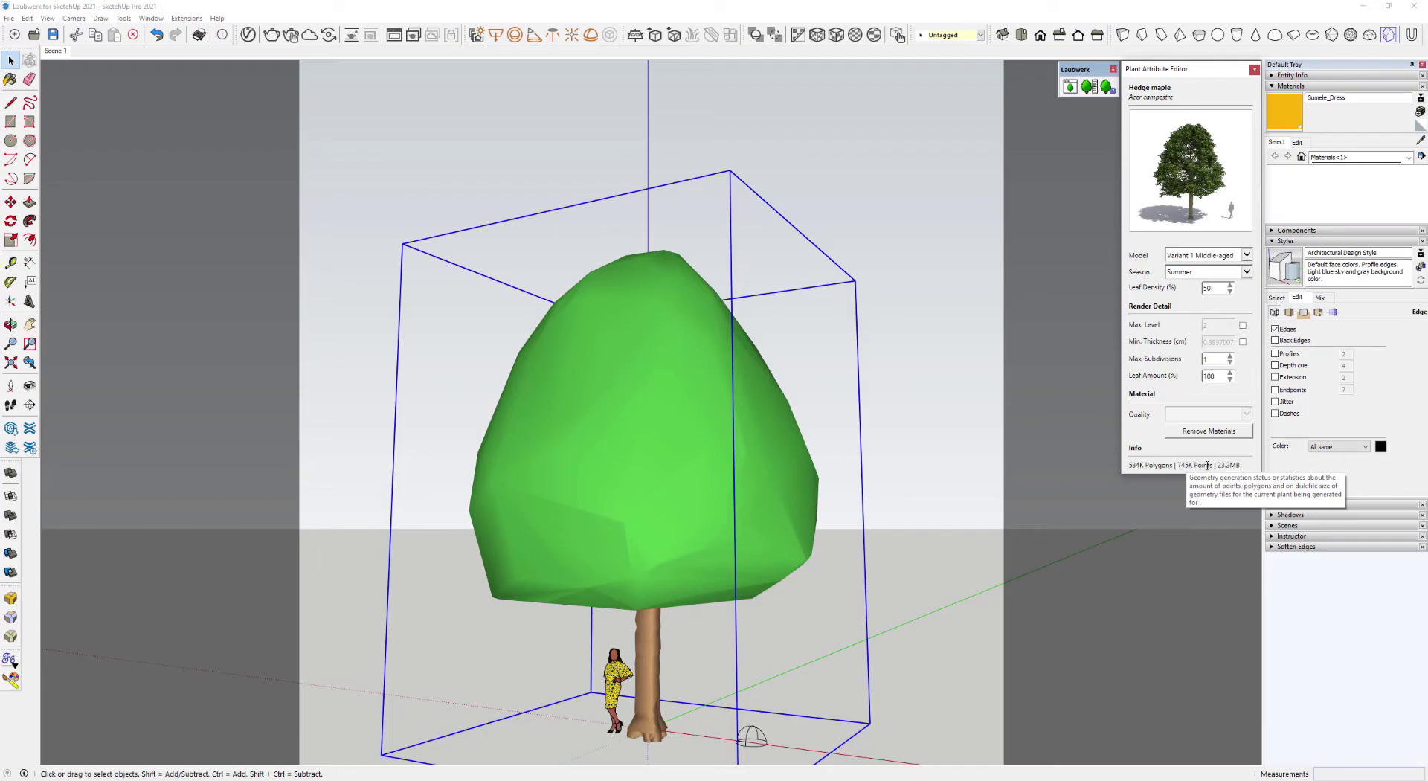
click(273, 35)
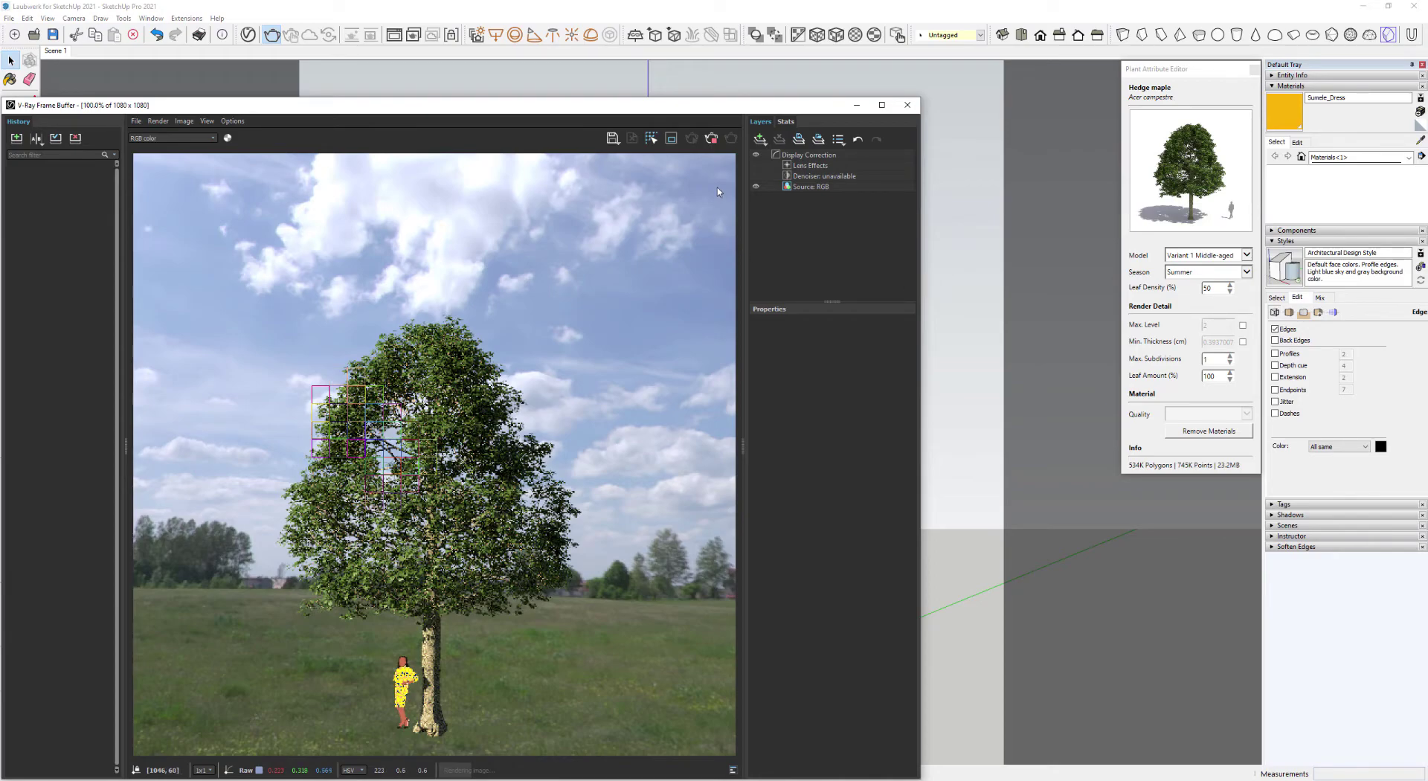
click(711, 140)
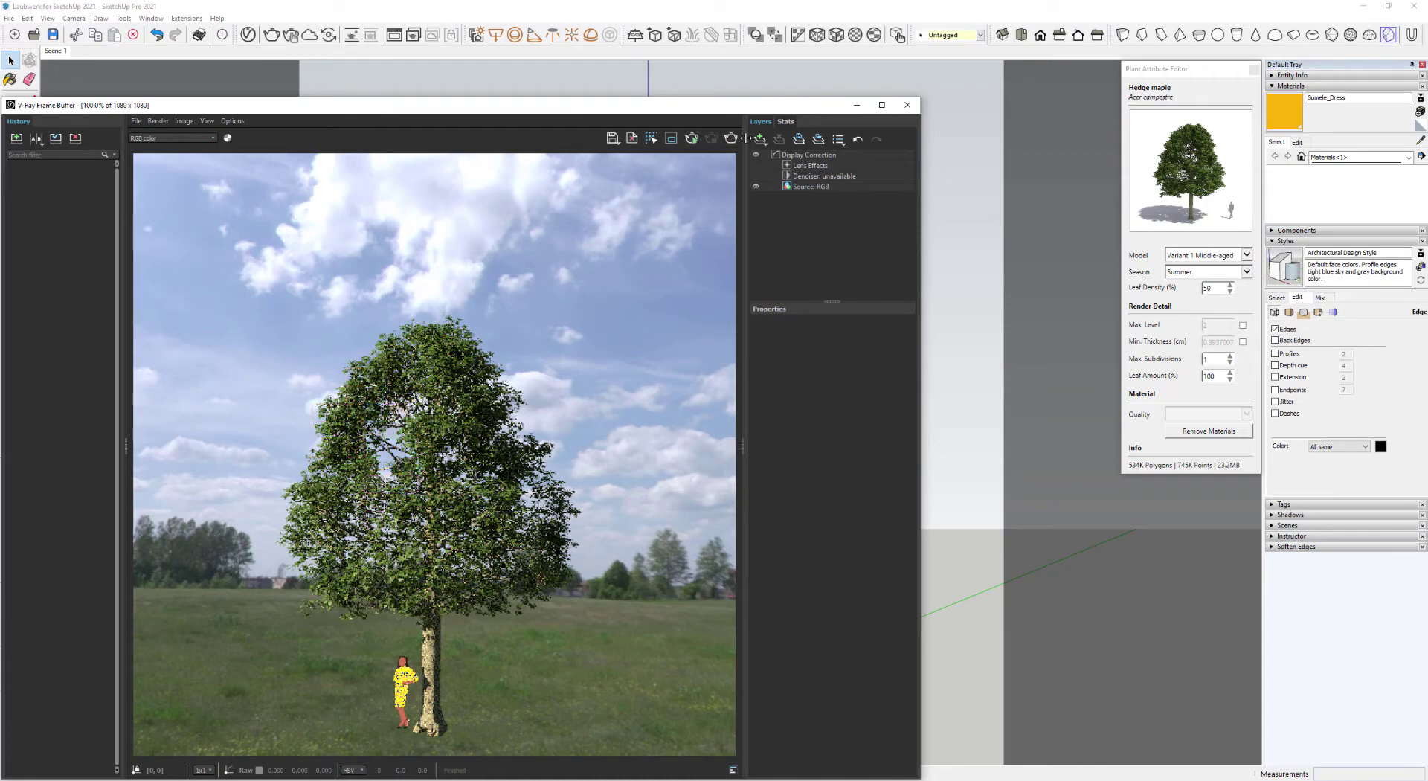
Step: Lower the maple's Leaf Density to 25 and run a fresh V-Ray render of the sparse crown
click(908, 105)
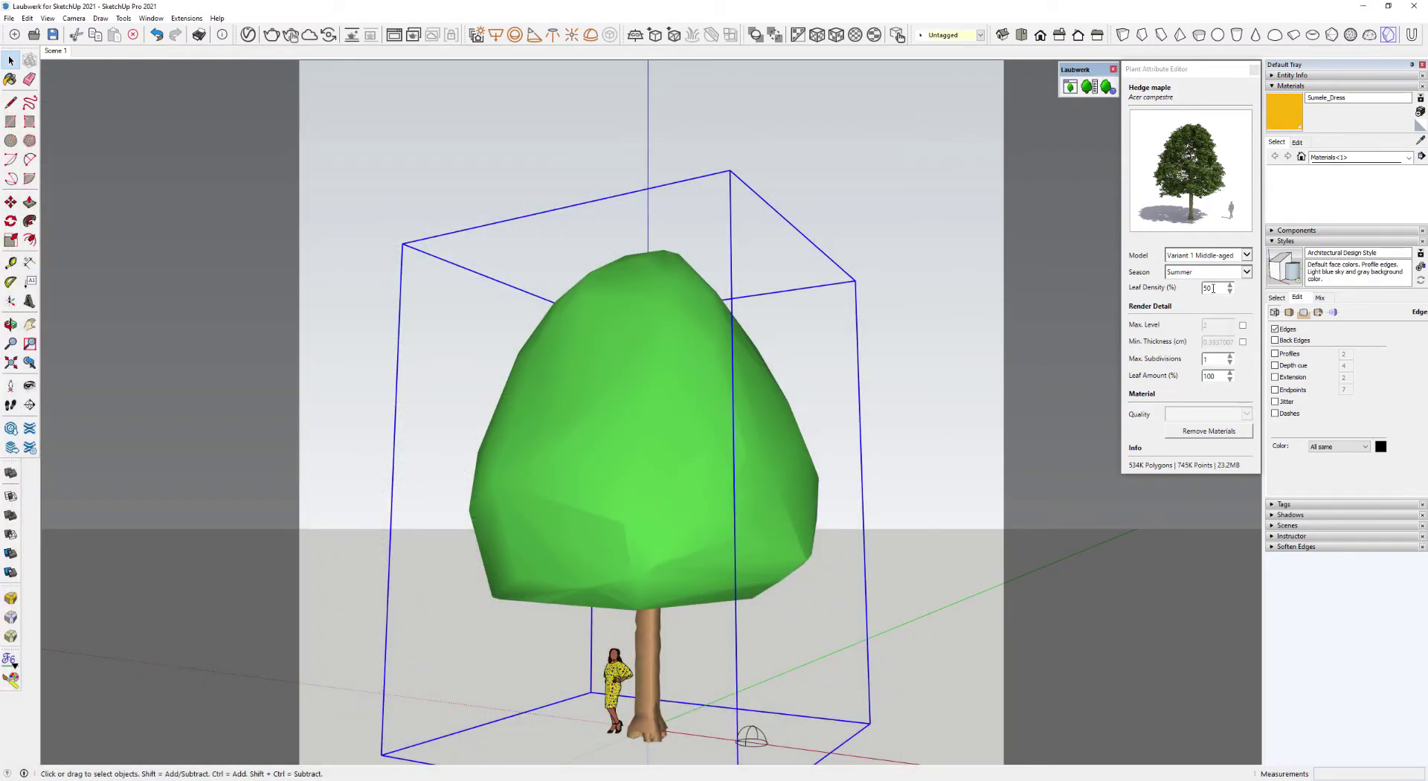
double_click(1206, 288)
text(2)
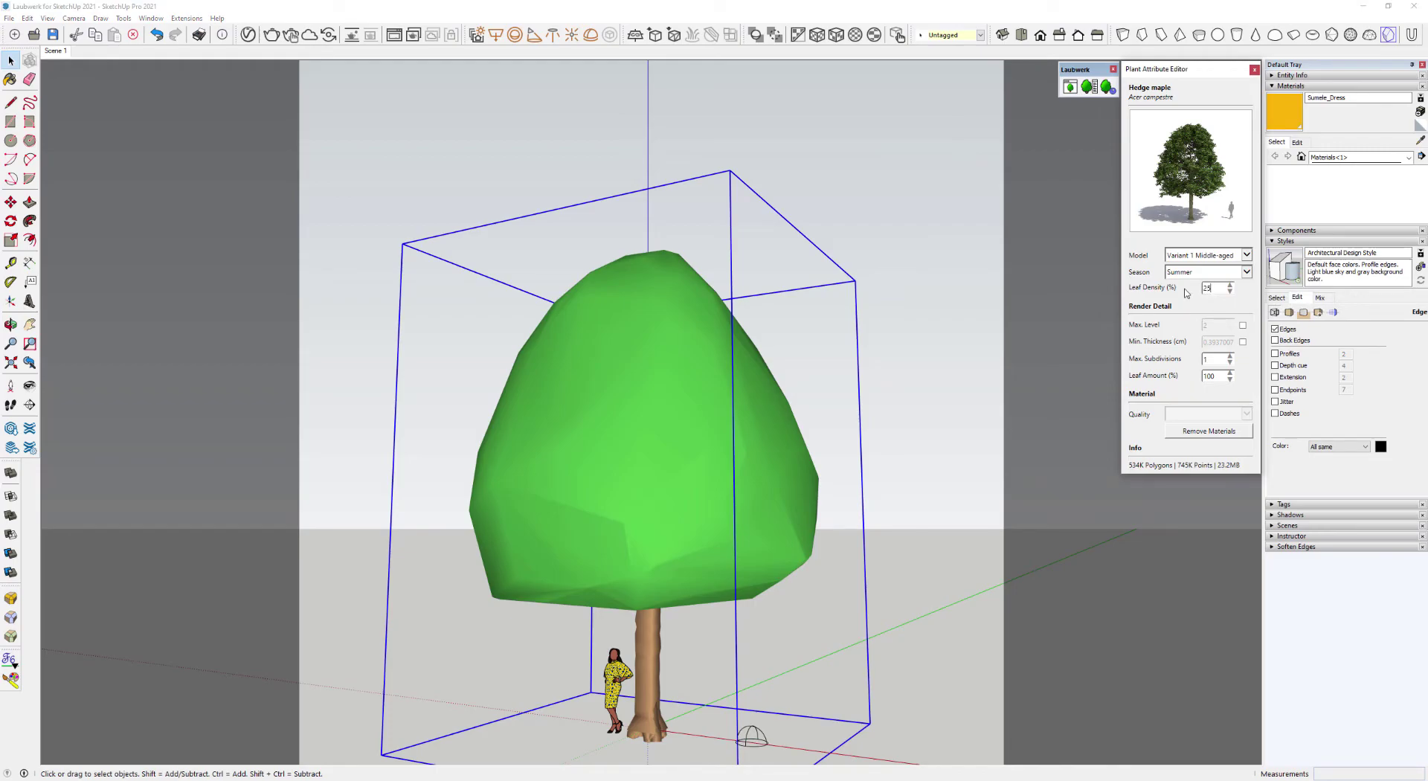
key(Return)
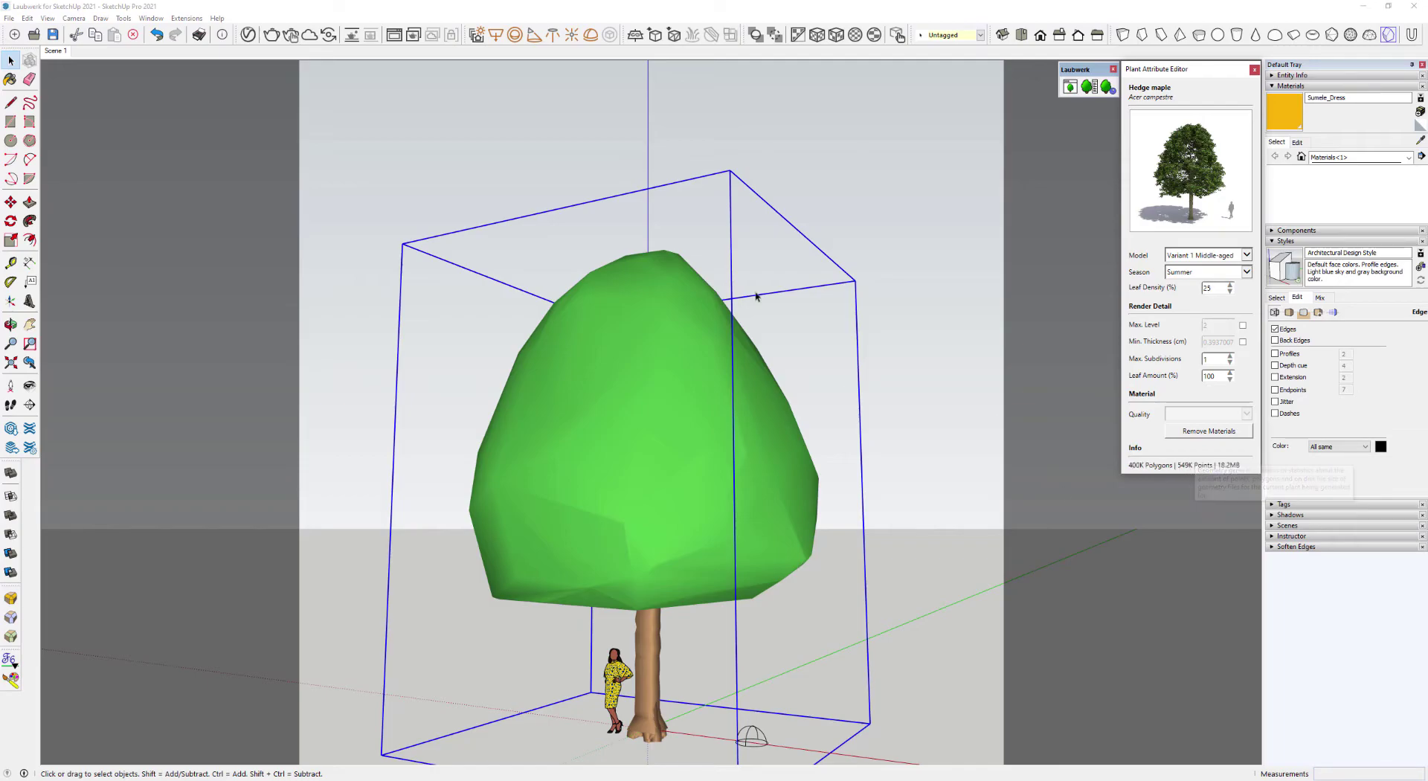
click(272, 35)
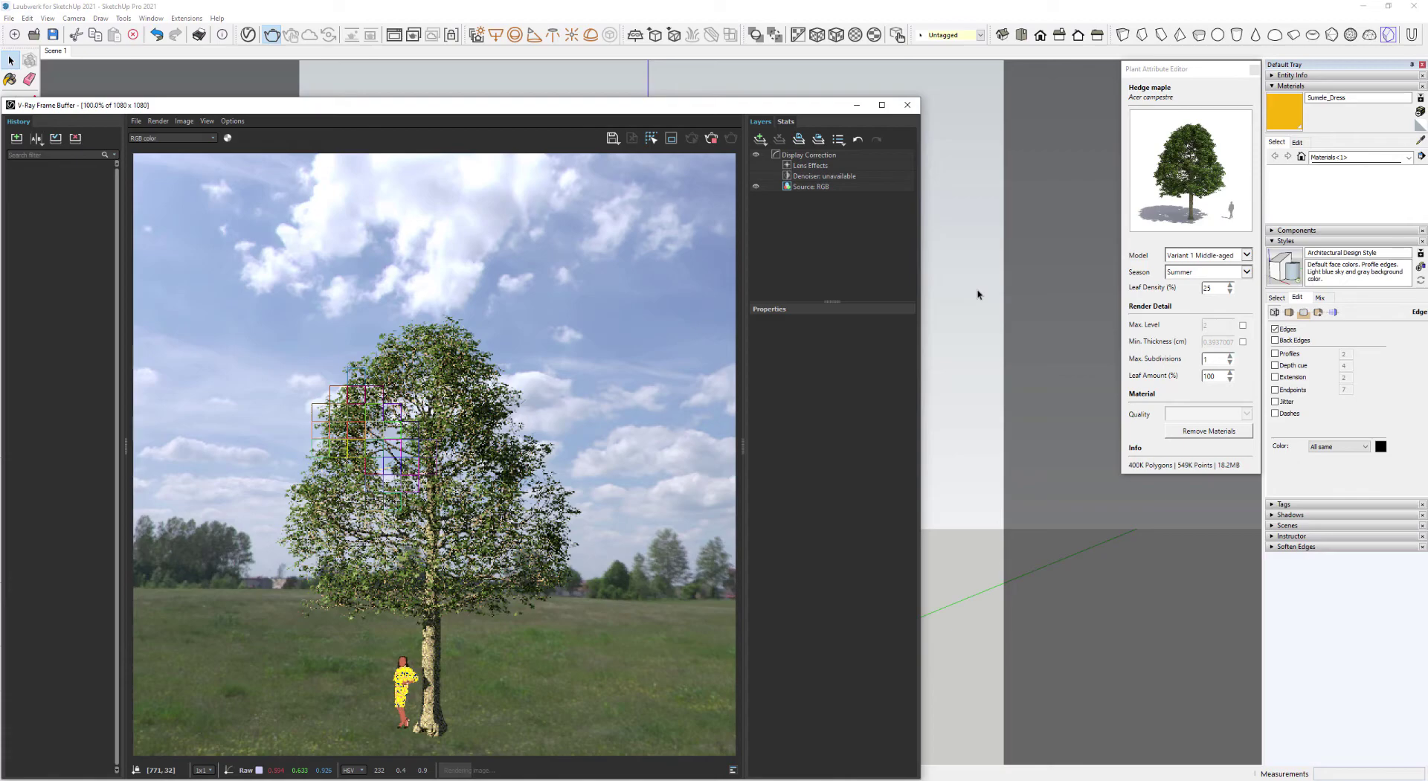
click(711, 140)
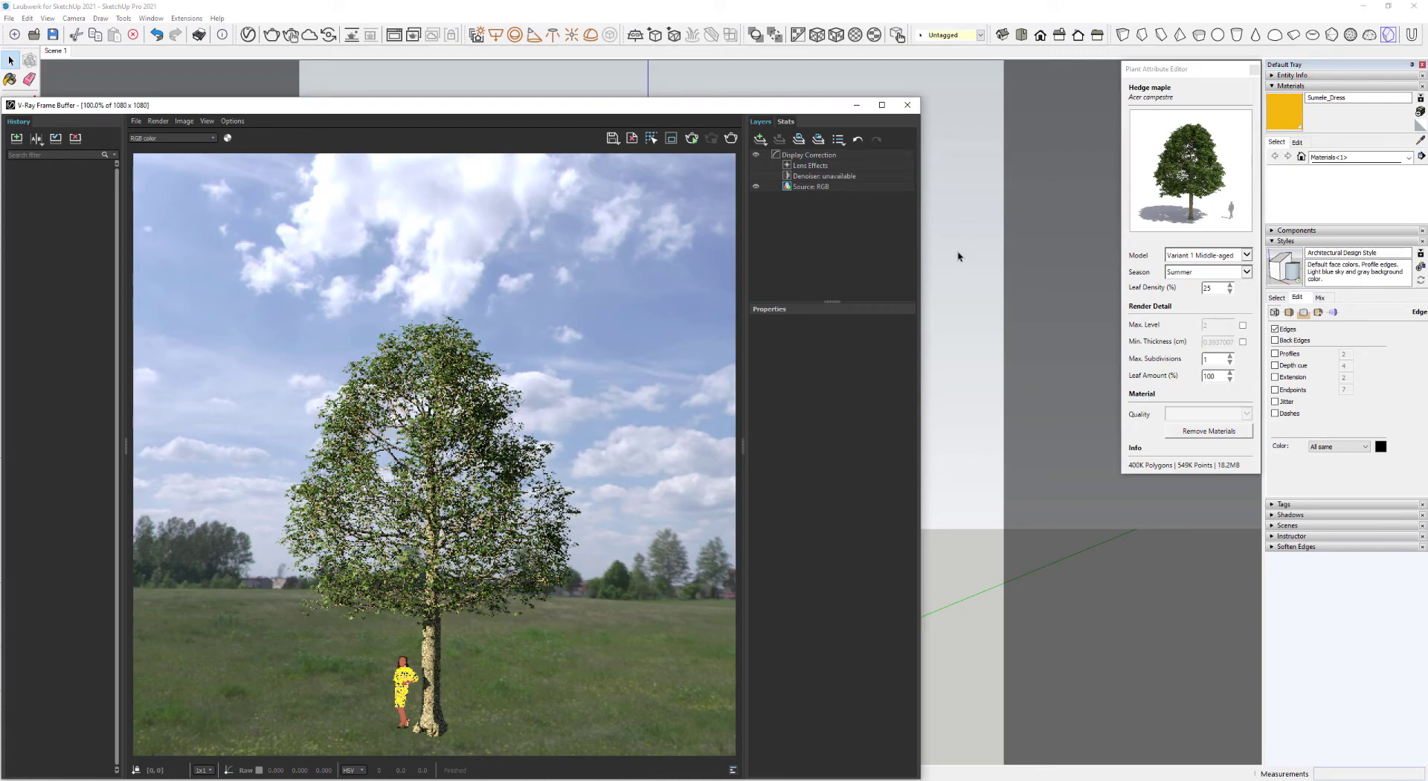
Step: Restore the maple's Leaf Density to 100%
drag(1220, 288, 1196, 288)
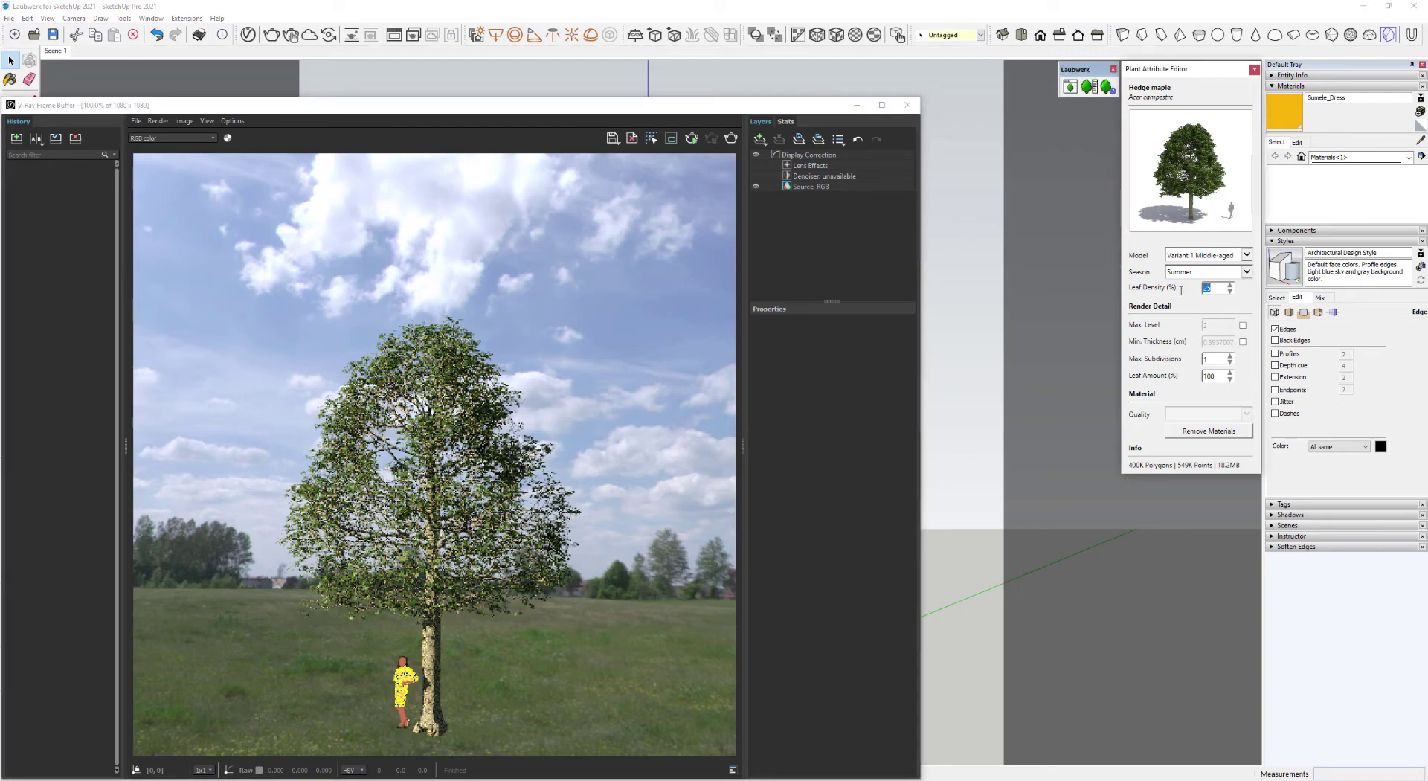
text(100)
key(Return)
Step: Switch the maple to Variant 1 Fully-grown in the Fall season
click(1248, 256)
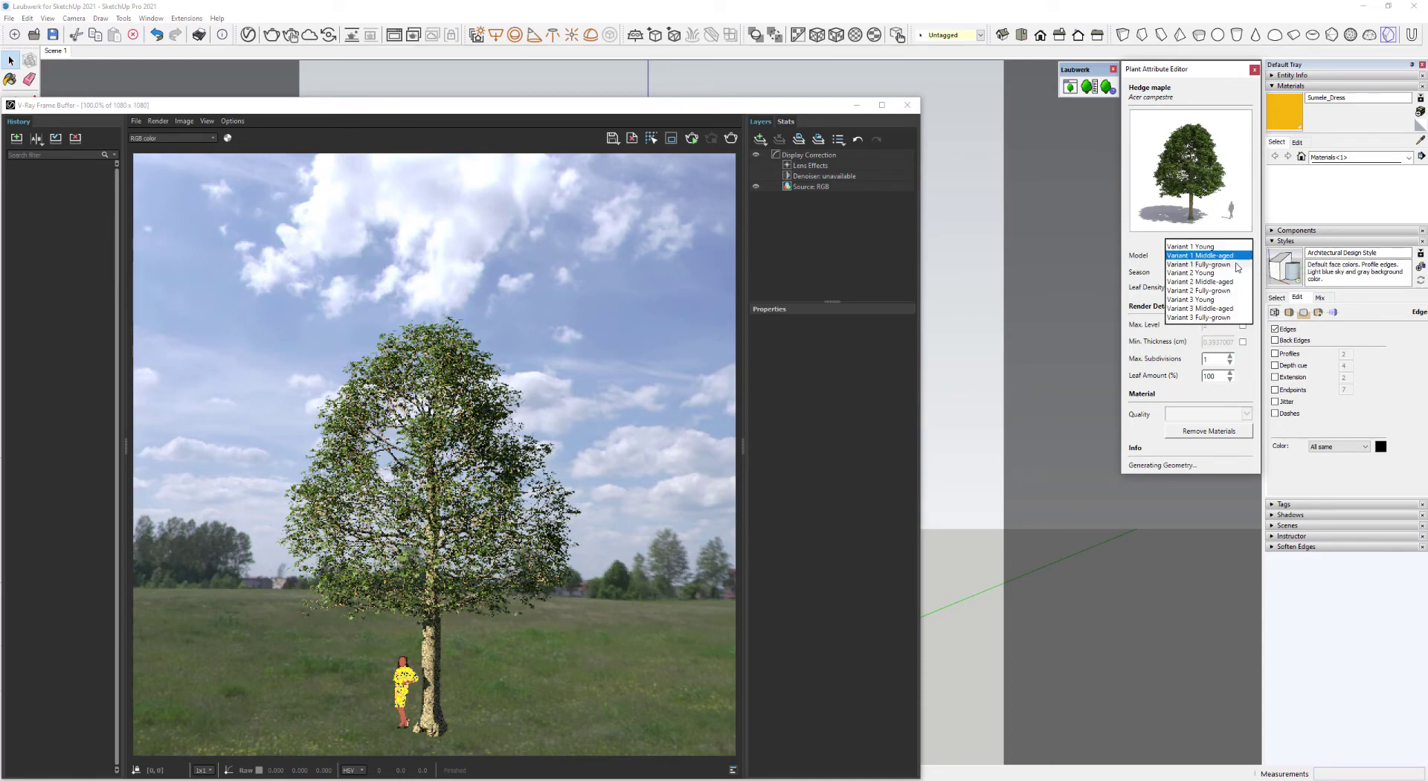
click(1238, 265)
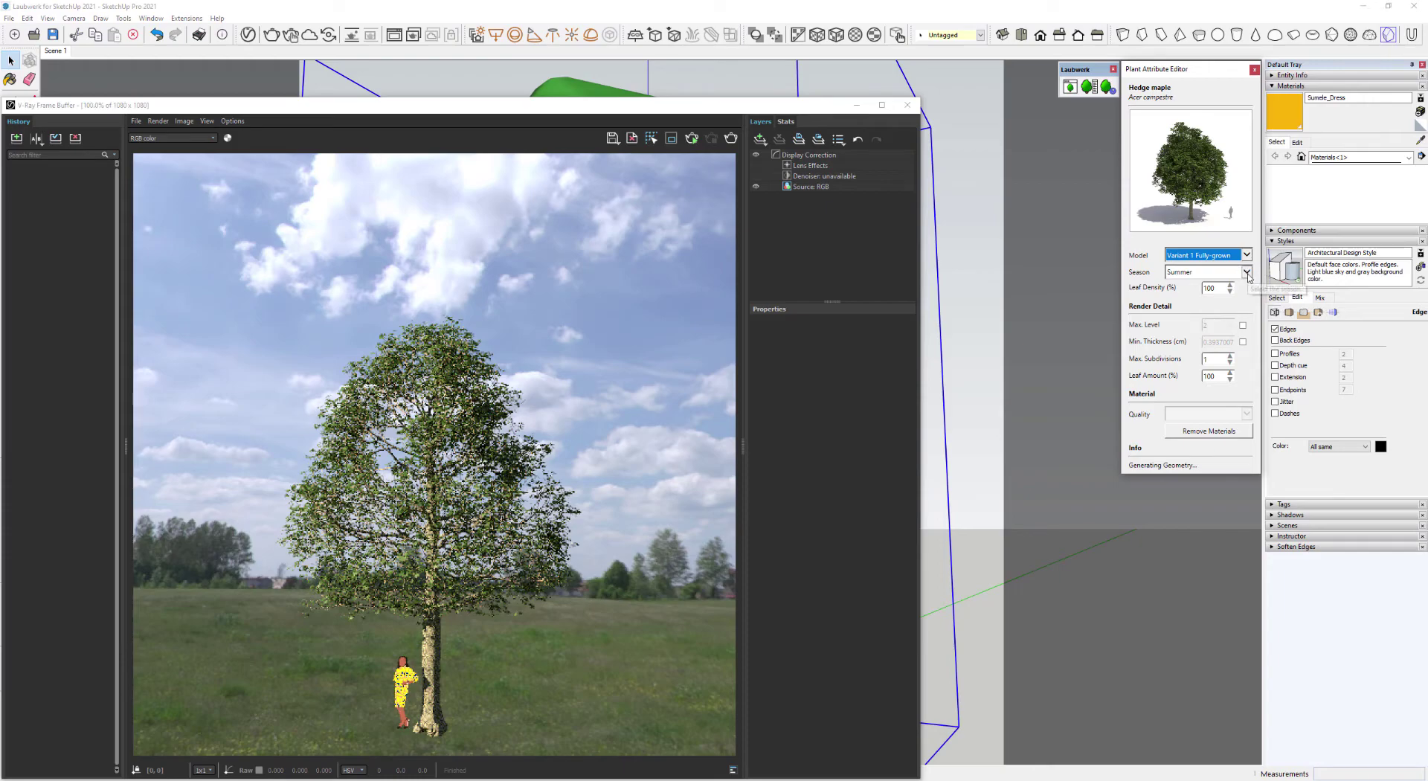
click(1247, 271)
click(1230, 282)
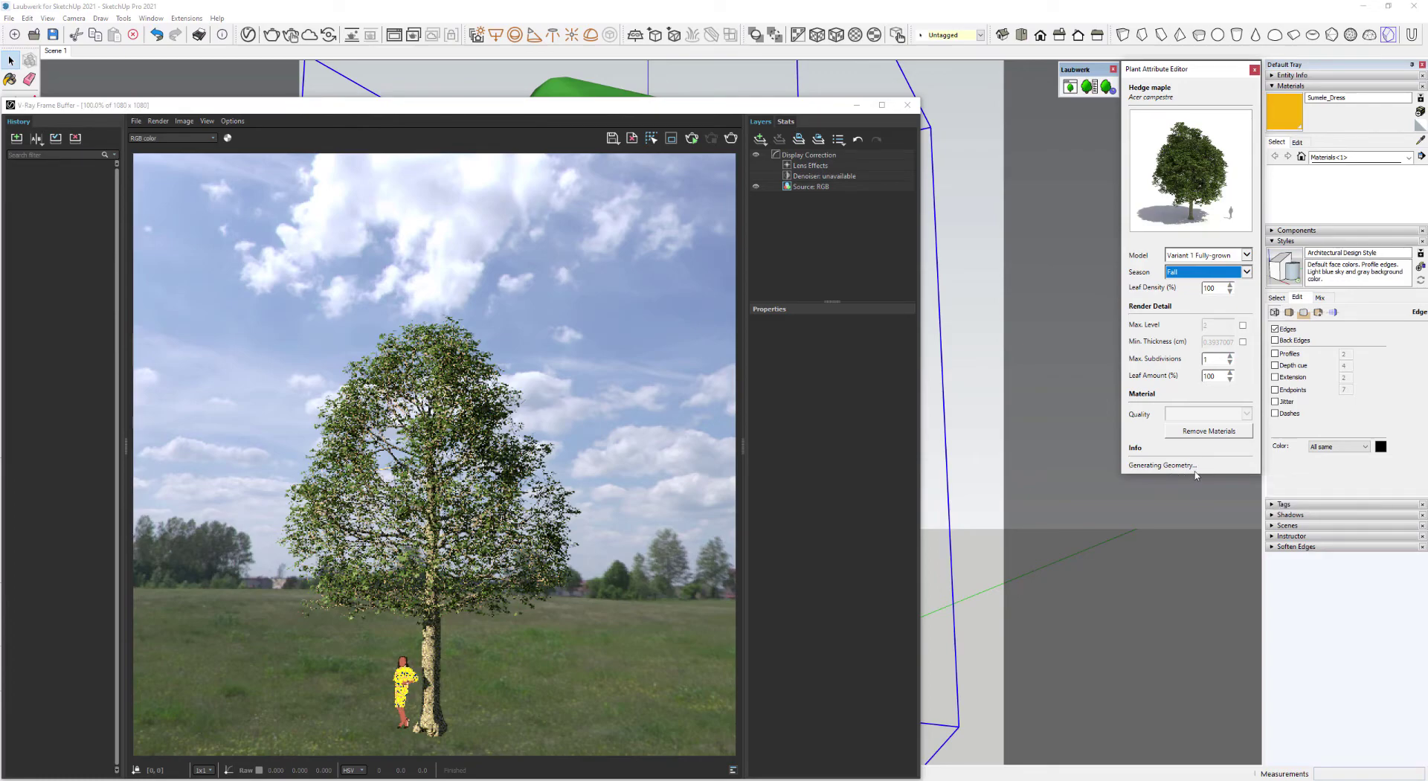
click(908, 105)
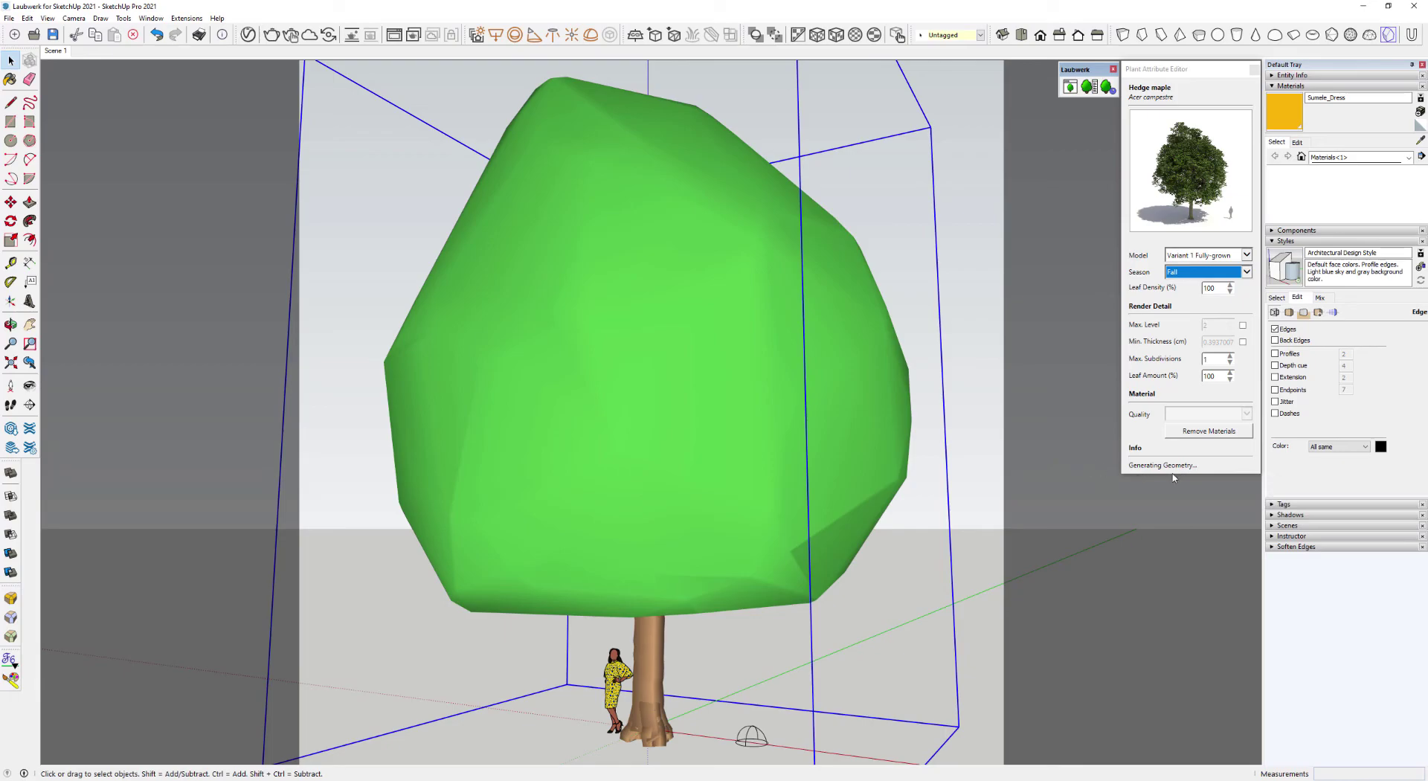
Step: Render the fully-grown Fall Hedge maple in V-Ray
click(272, 34)
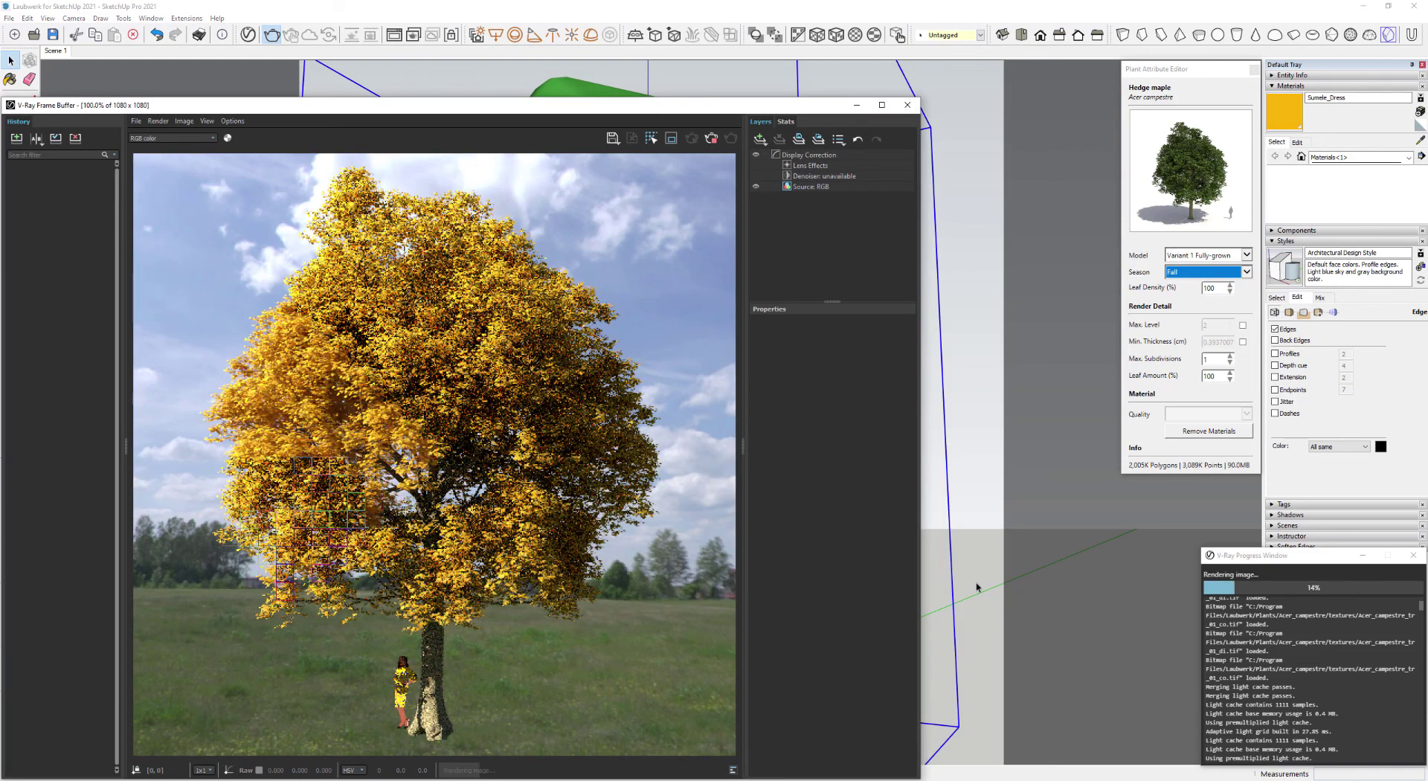